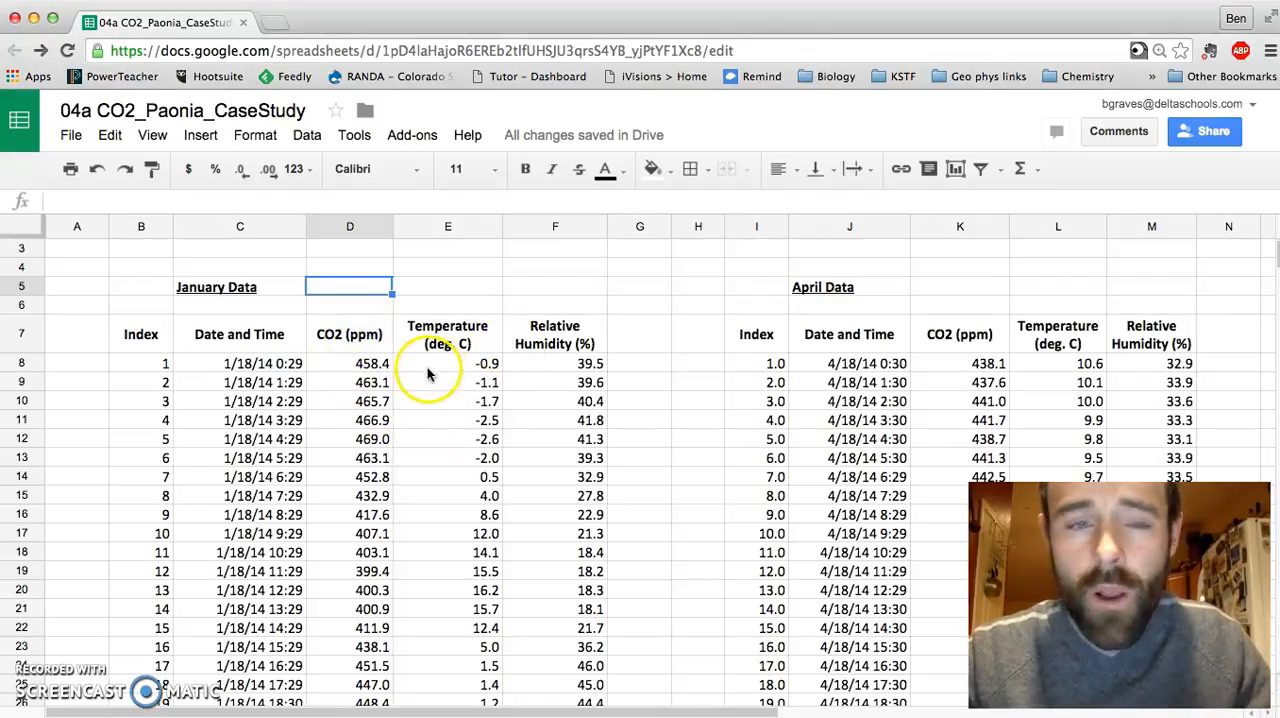
Step: Examine the January CO2 (ppm) and Temperature (deg. C) columns in the data table
{"action": "left_click", "coordinate": [372, 334]}
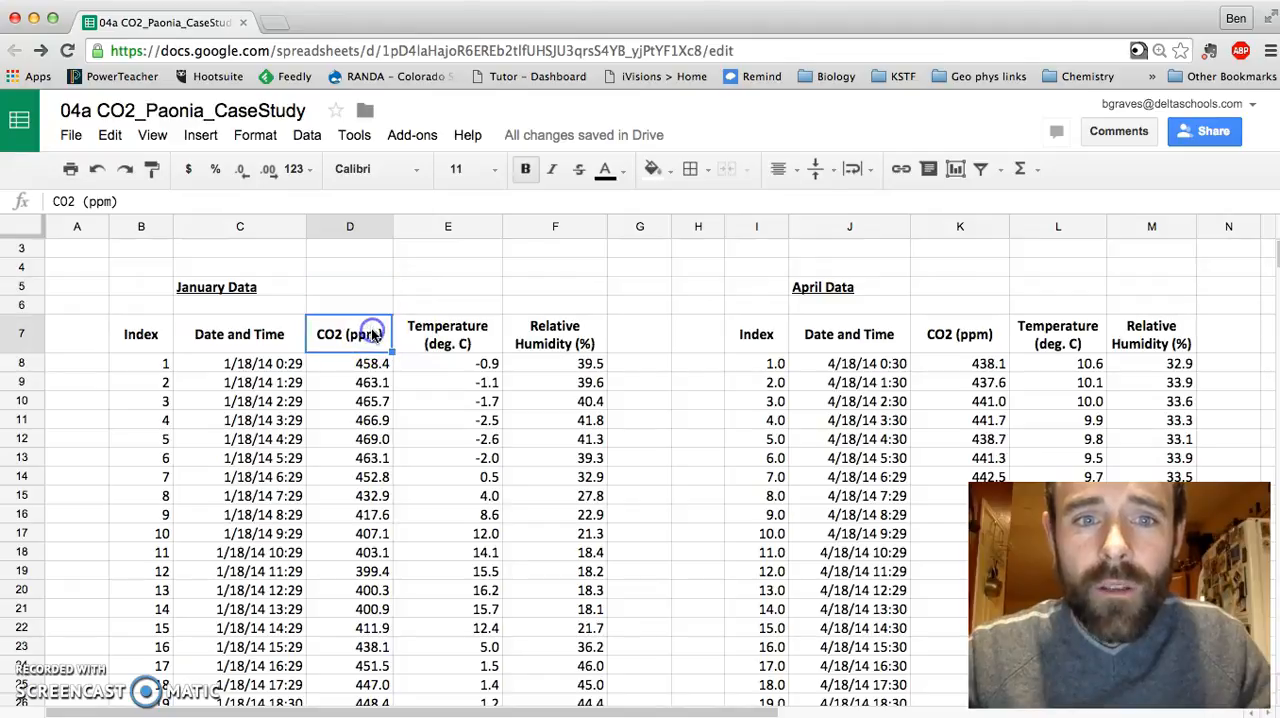
{"action": "left_click", "coordinate": [470, 334]}
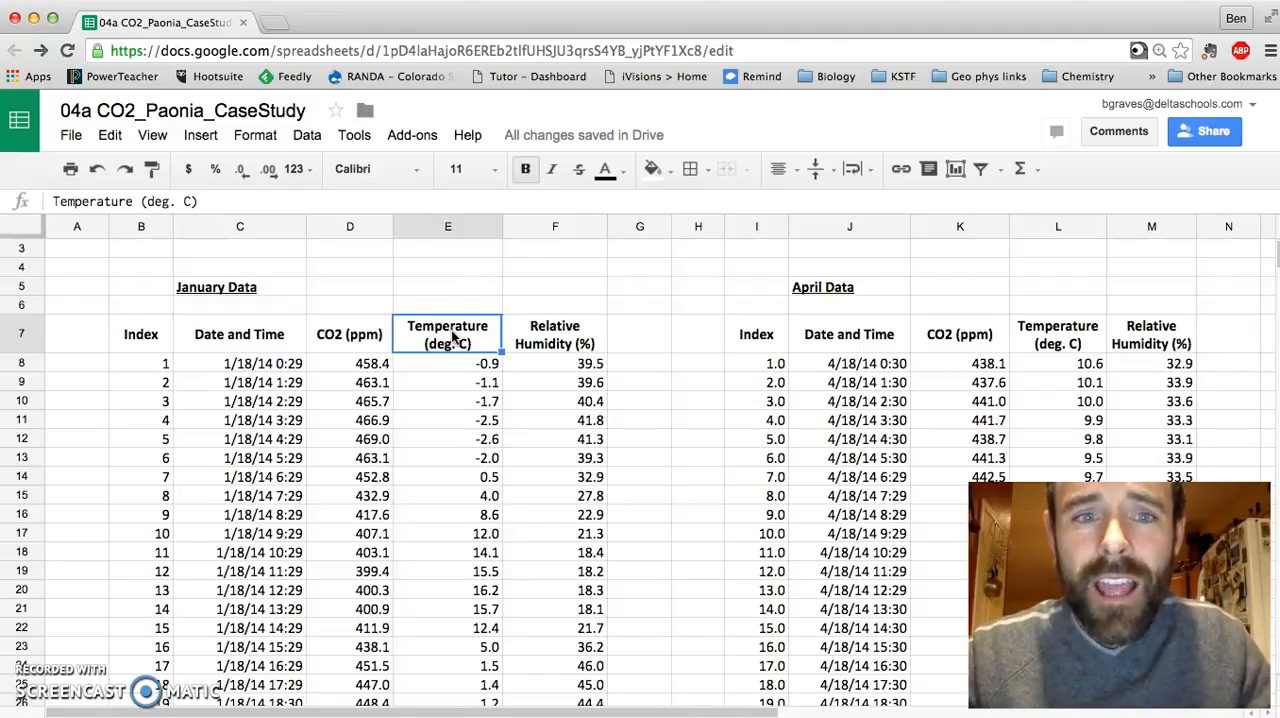
{"action": "left_click", "coordinate": [352, 333]}
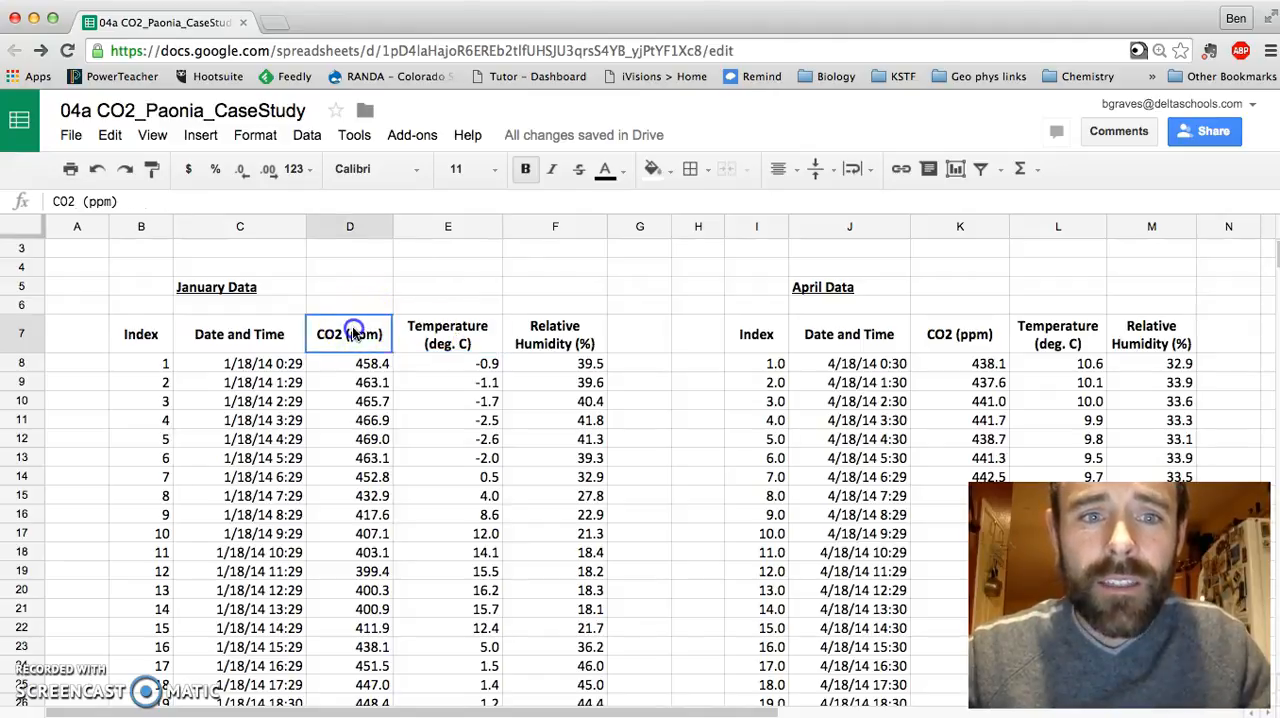
{"action": "left_click", "coordinate": [438, 342]}
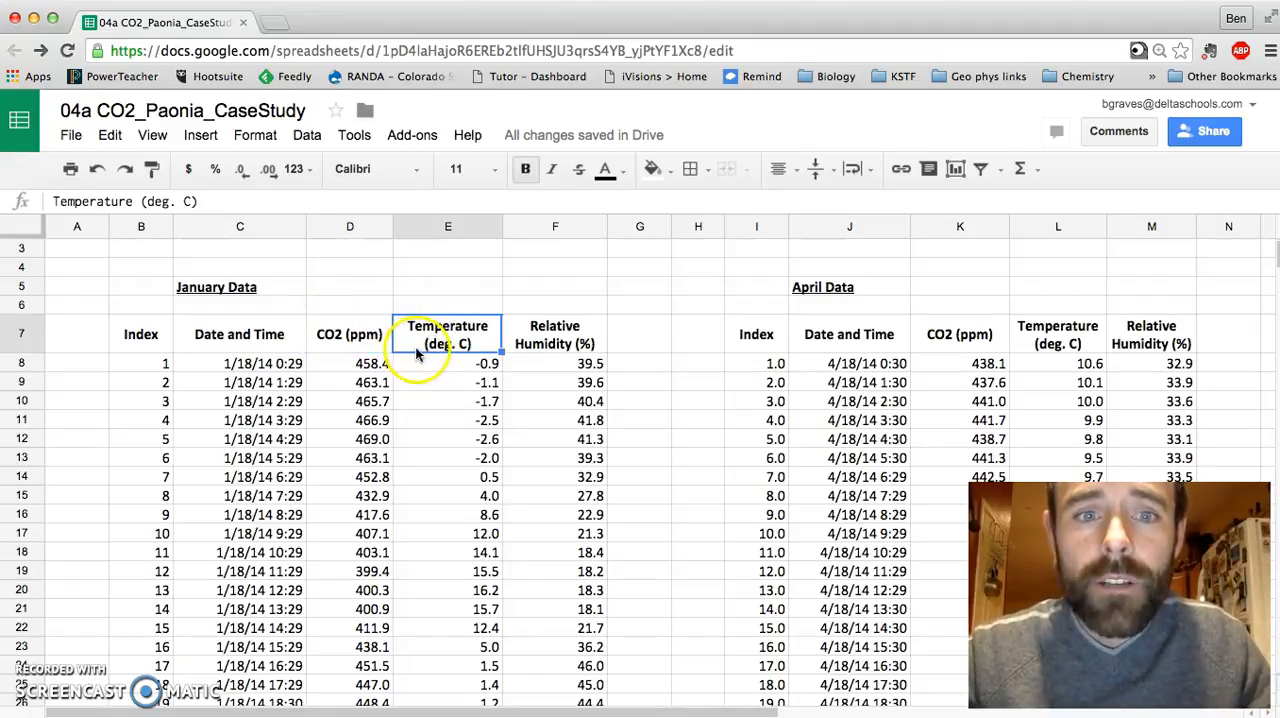
{"action": "scroll", "coordinate": [448, 340], "scroll_direction": "down", "scroll_amount": 7}
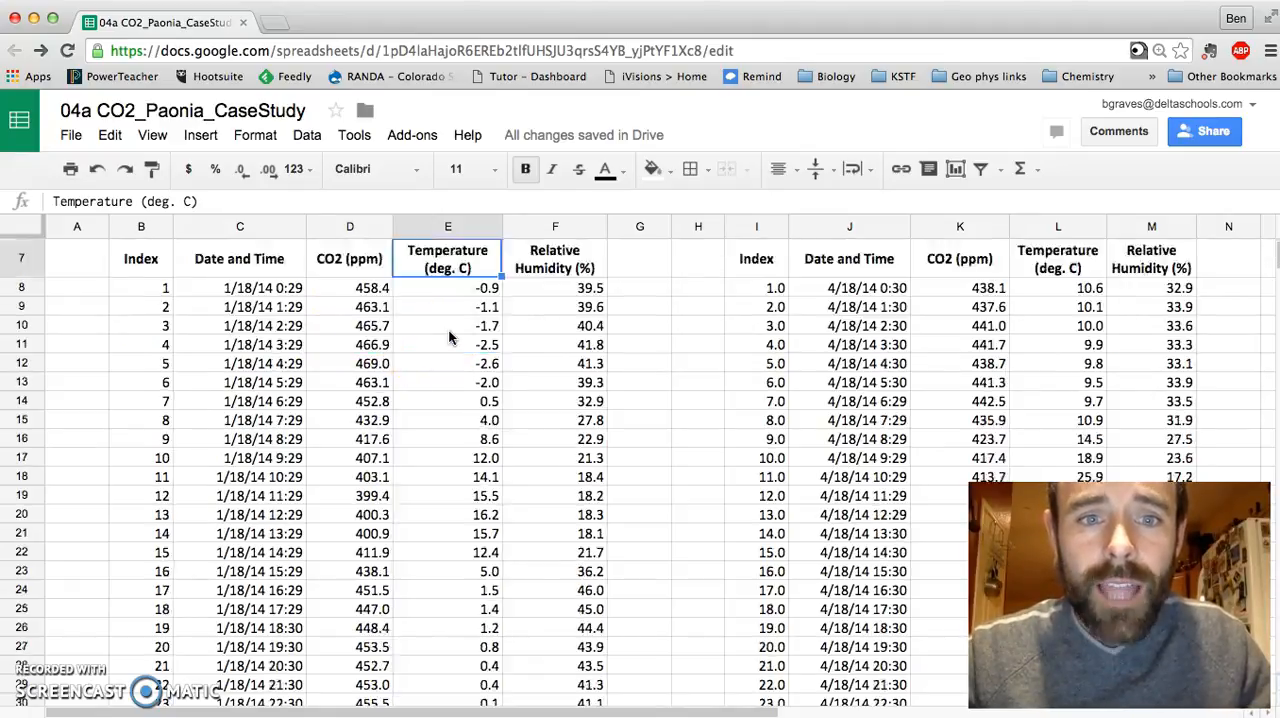
{"action": "scroll", "coordinate": [448, 338], "scroll_direction": "up", "scroll_amount": 6}
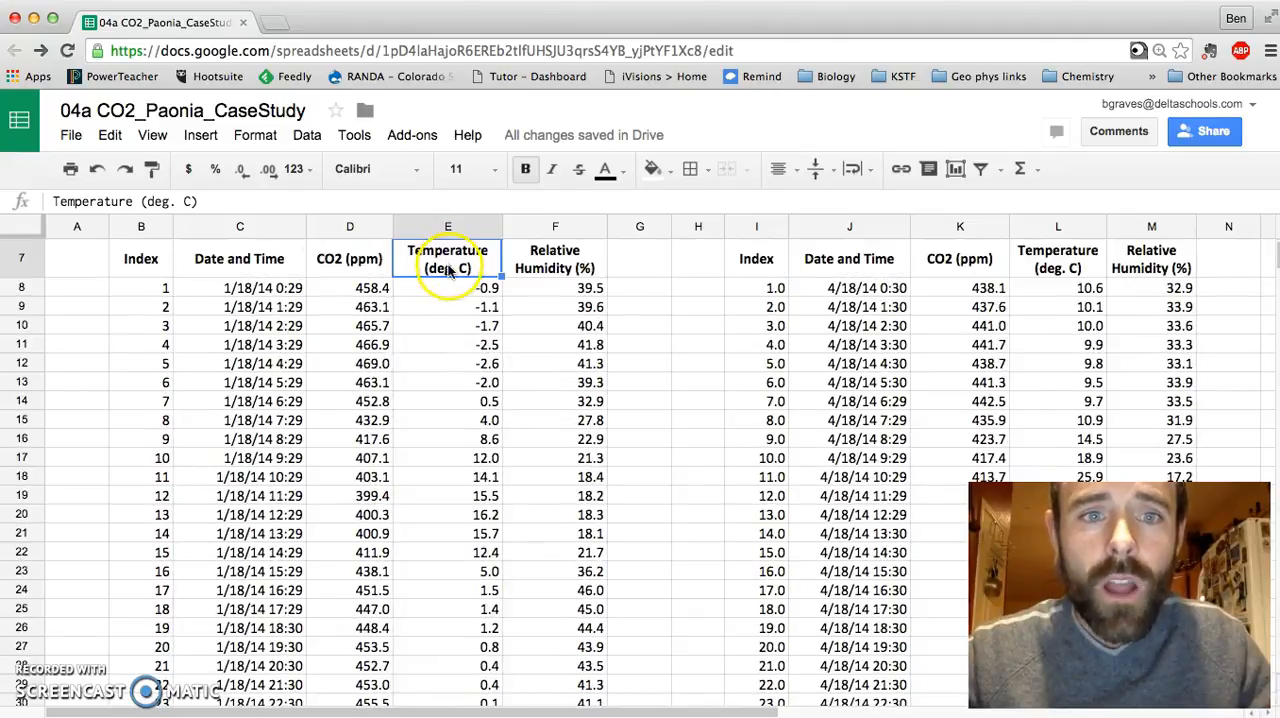
{"action": "scroll", "coordinate": [448, 338], "scroll_direction": "up", "scroll_amount": 3}
Step: Start a new chart from the January temperature column, cells E7:E104, including its header
{"action": "left_click", "coordinate": [467, 388]}
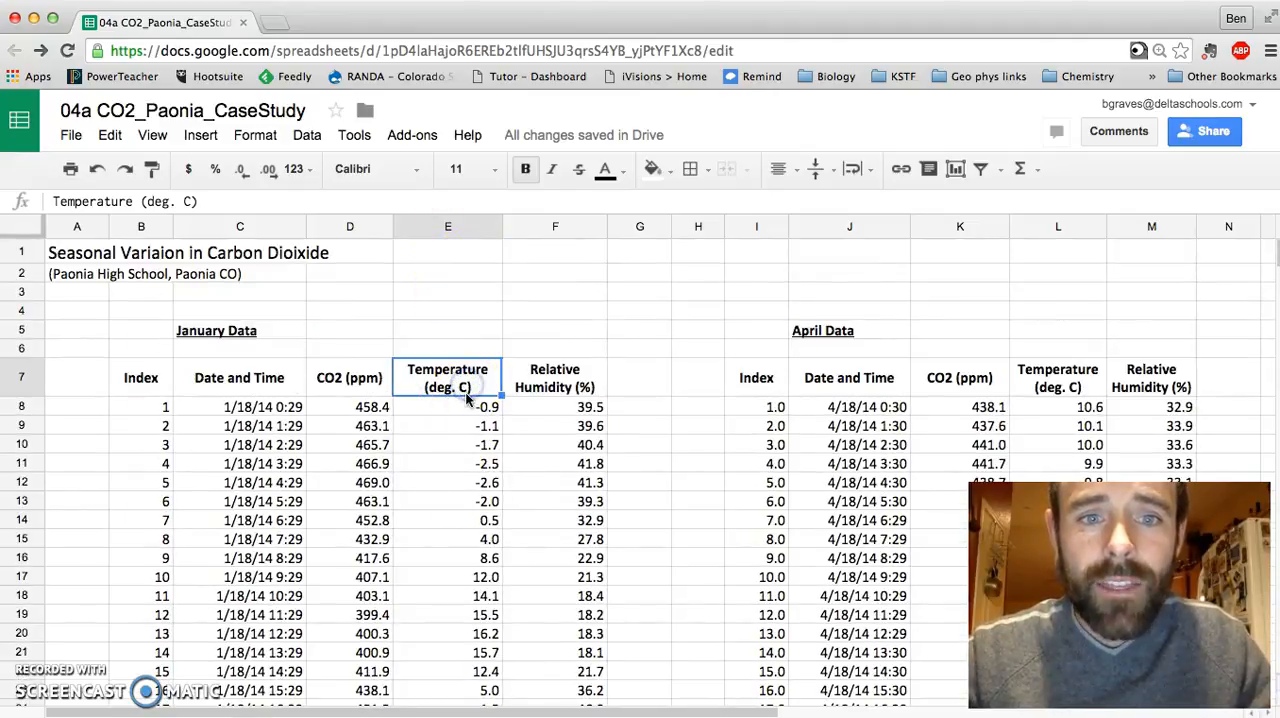
{"action": "scroll", "coordinate": [466, 400], "scroll_direction": "down", "scroll_amount": 20}
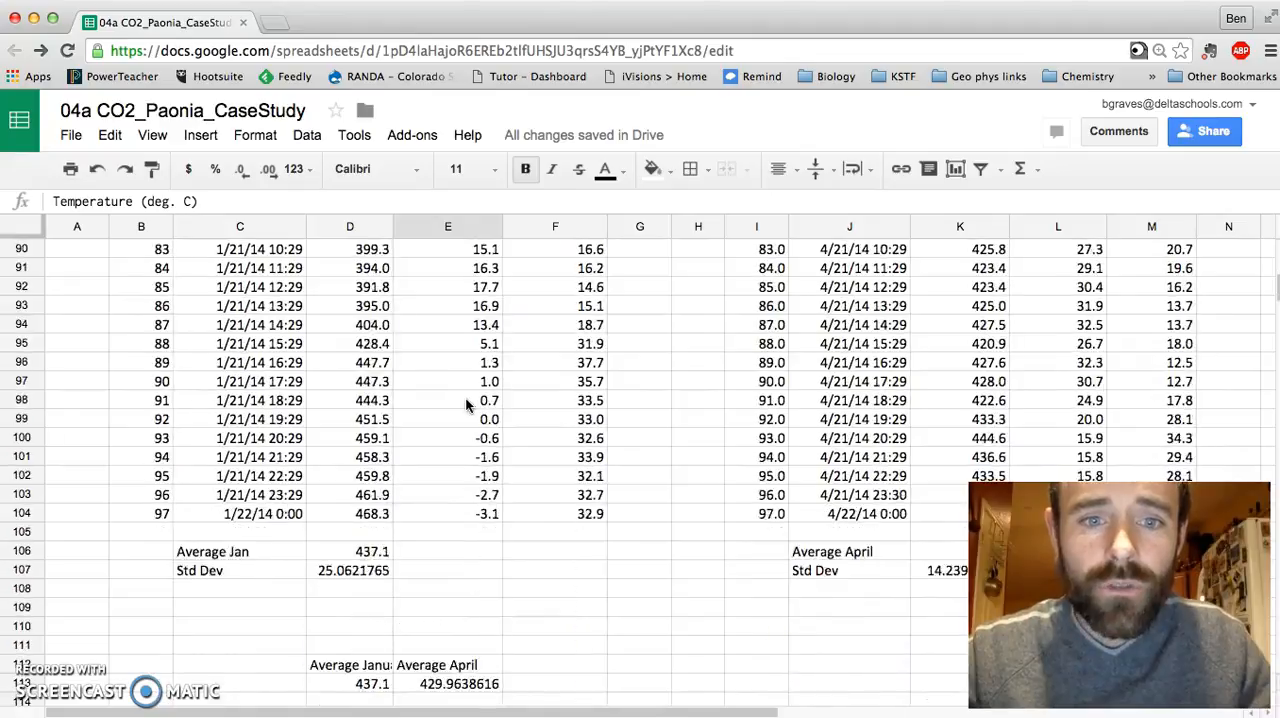
{"action": "scroll", "coordinate": [465, 396], "scroll_direction": "down", "scroll_amount": 2}
{"action": "left_click", "coordinate": [465, 440]}
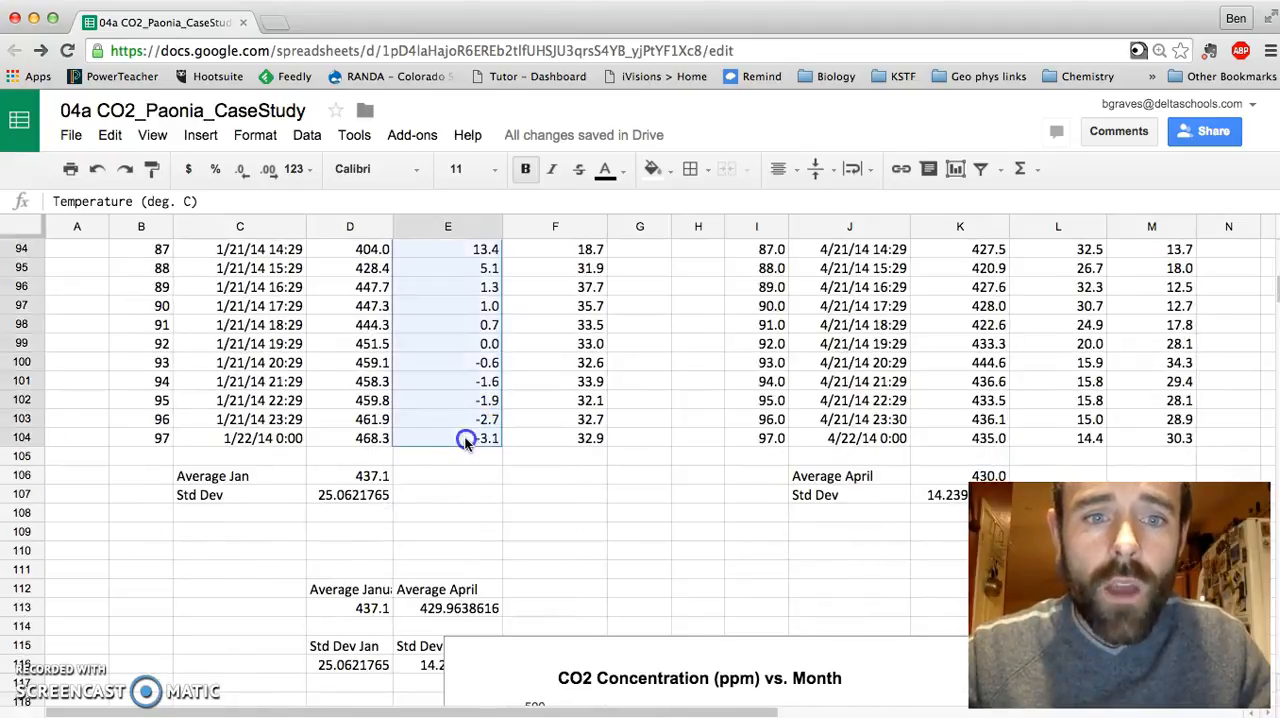
{"action": "scroll", "coordinate": [464, 440], "scroll_direction": "up", "scroll_amount": 20}
{"action": "scroll", "coordinate": [445, 300], "scroll_direction": "up", "scroll_amount": 2}
{"action": "left_click", "coordinate": [201, 135]}
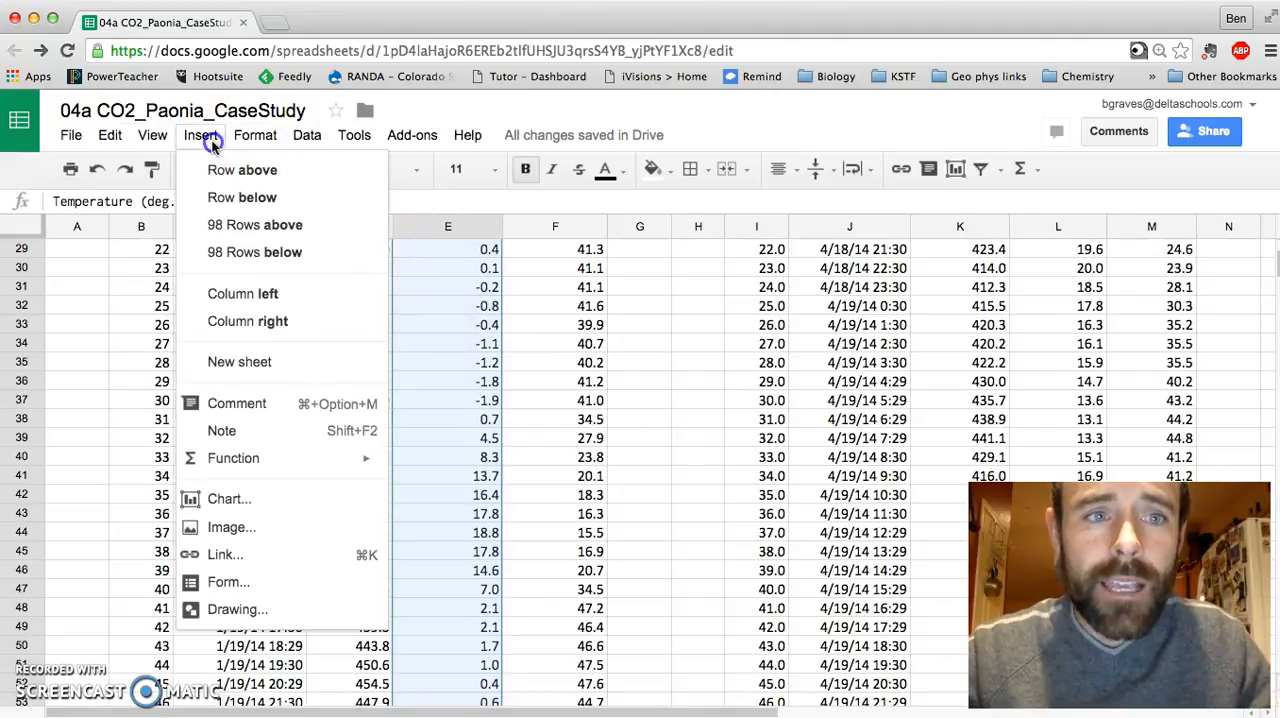
{"action": "left_click", "coordinate": [236, 502]}
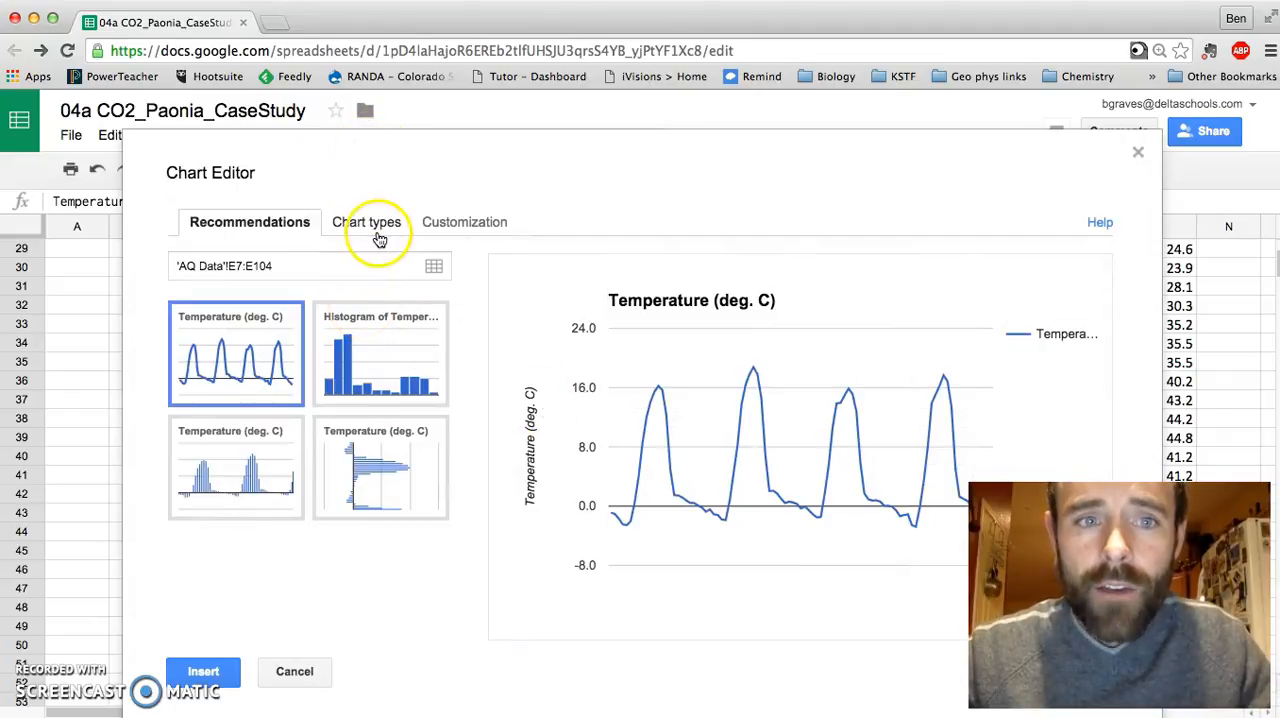
Step: Reselect the January temperature column, E7:E104, as the chart's first data range
{"action": "left_click", "coordinate": [433, 266]}
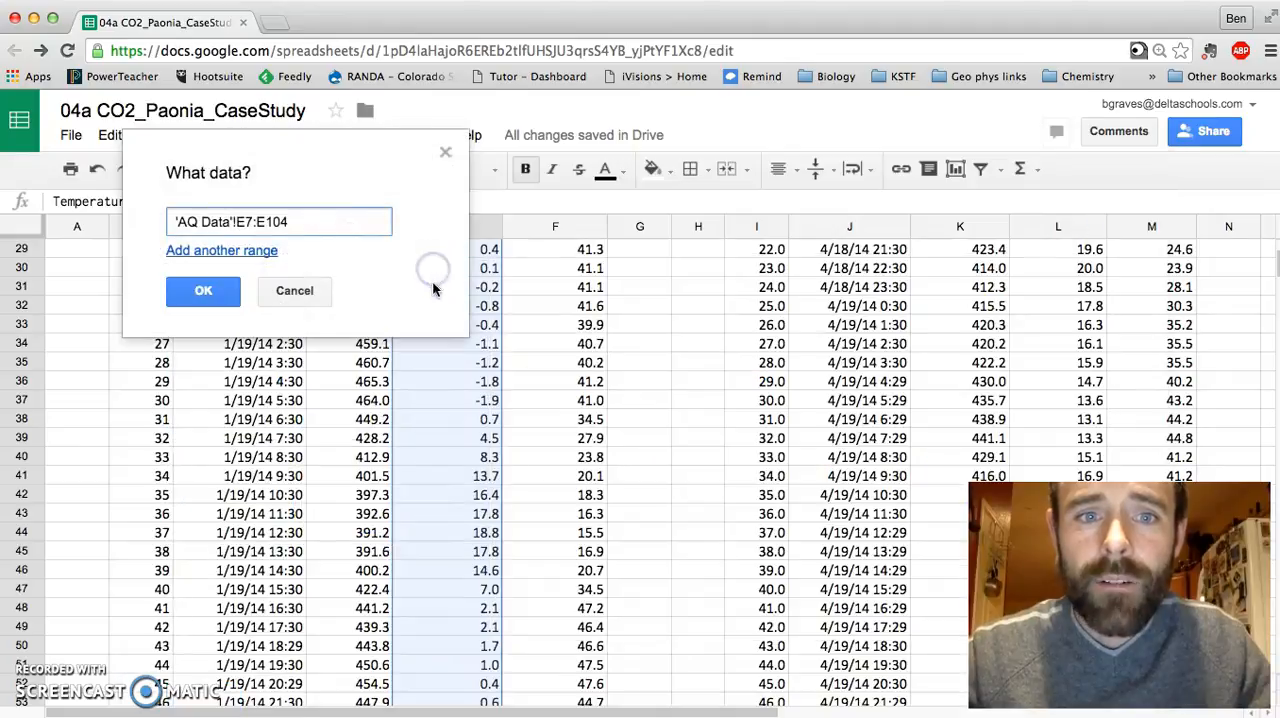
{"action": "scroll", "coordinate": [547, 380], "scroll_direction": "up", "scroll_amount": 1}
{"action": "scroll", "coordinate": [547, 380], "scroll_direction": "up", "scroll_amount": 9}
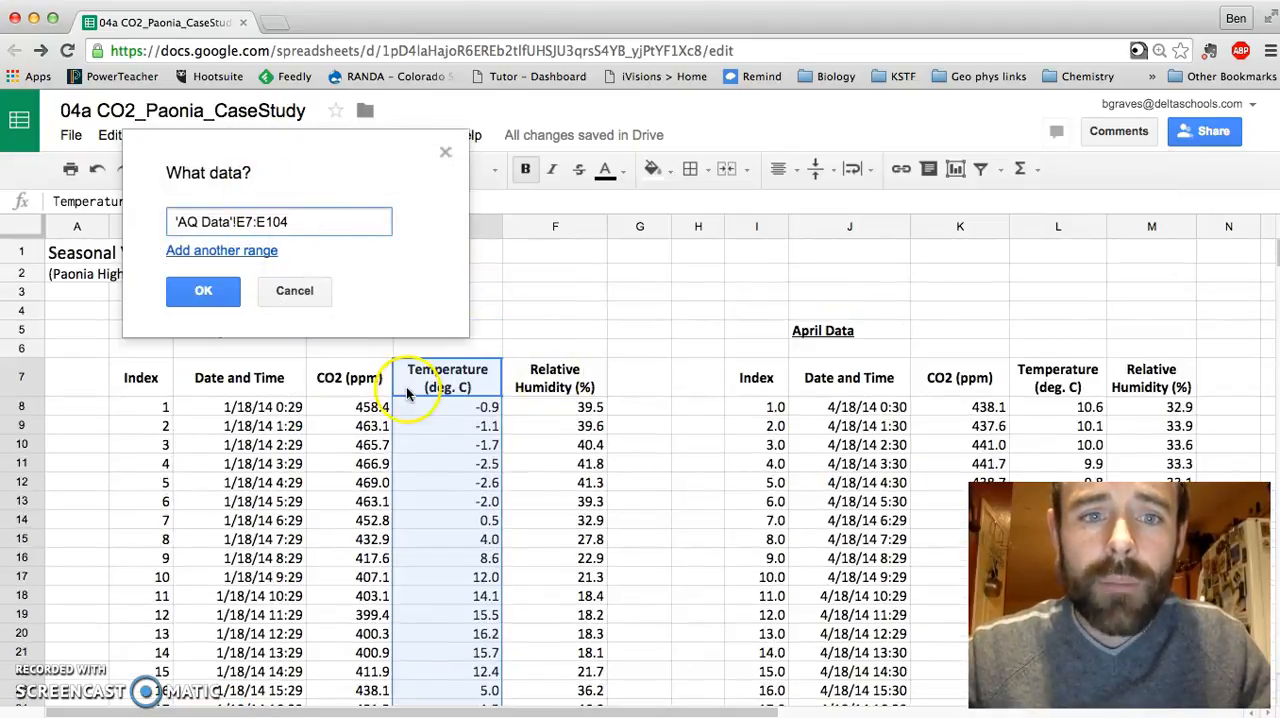
{"action": "left_click", "coordinate": [362, 390]}
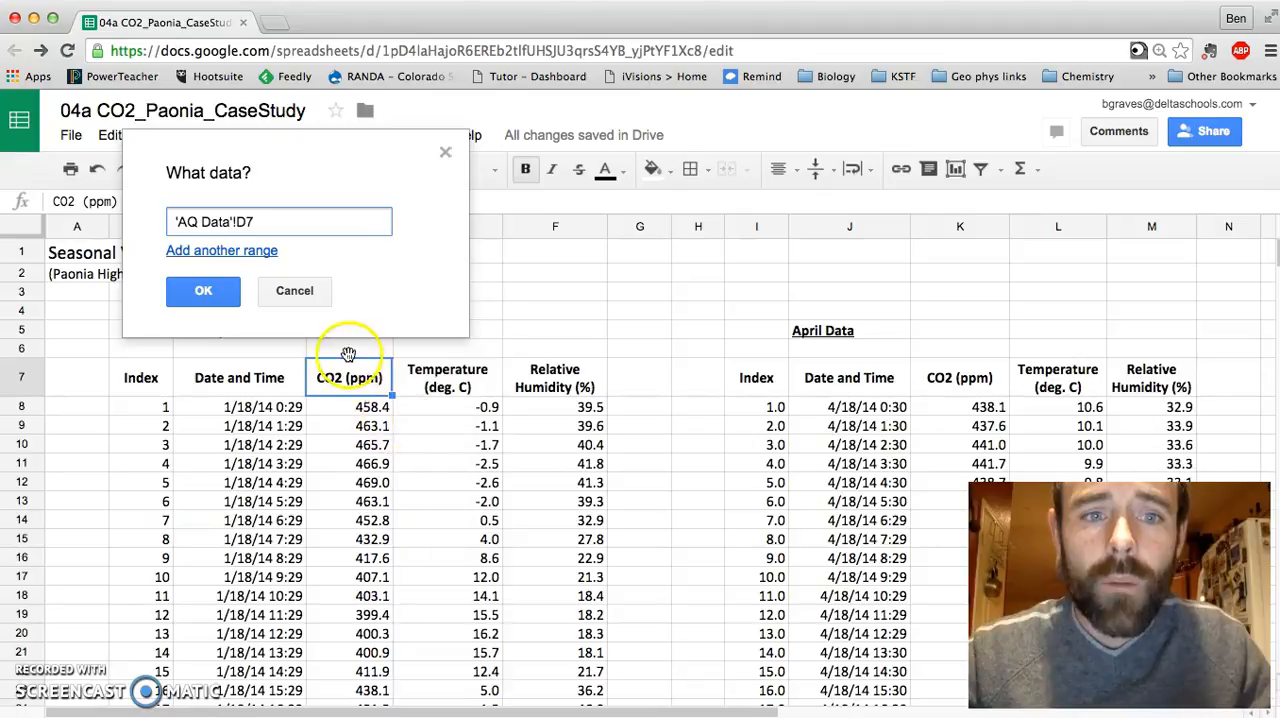
{"action": "left_click", "coordinate": [428, 385]}
{"action": "scroll", "coordinate": [430, 398], "scroll_direction": "down", "scroll_amount": 15}
{"action": "scroll", "coordinate": [430, 398], "scroll_direction": "down", "scroll_amount": 10}
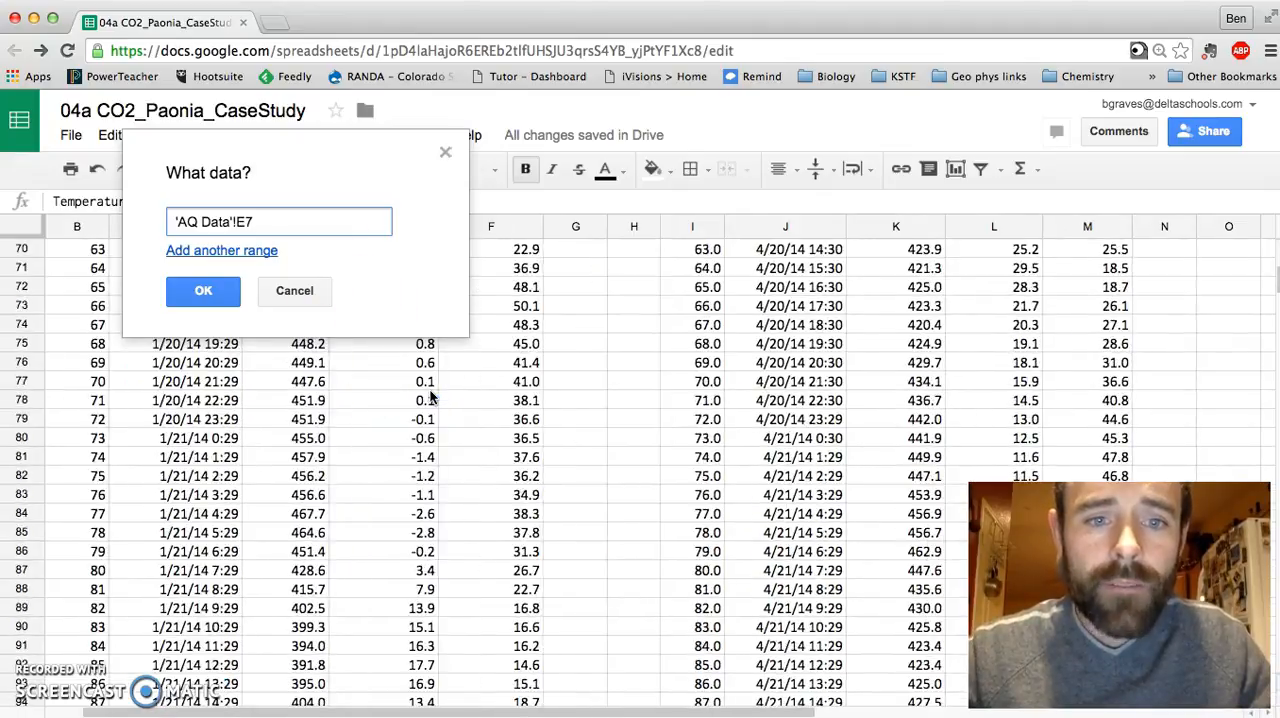
{"action": "left_click", "coordinate": [415, 590], "text": "shift"}
Step: Add the January CO2 column, D7:D104, as the chart's second data range and accept both ranges
{"action": "left_click", "coordinate": [200, 250]}
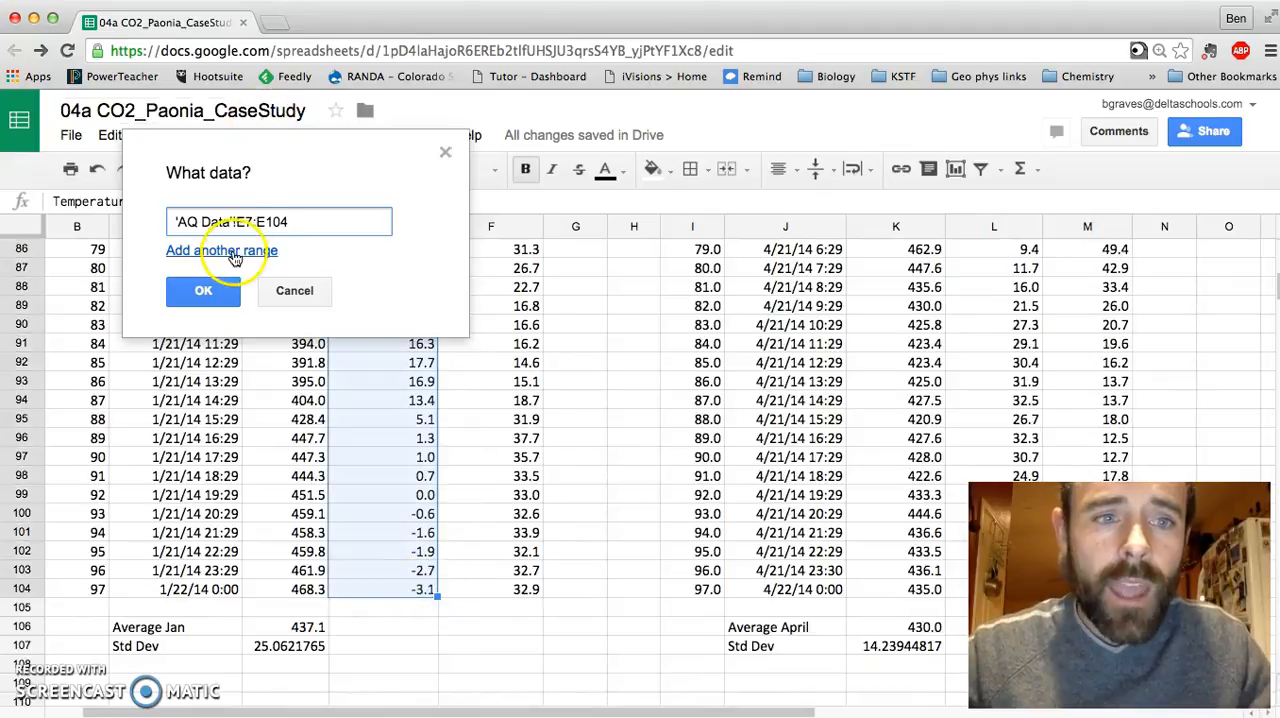
{"action": "scroll", "coordinate": [320, 390], "scroll_direction": "up", "scroll_amount": 15}
{"action": "scroll", "coordinate": [320, 390], "scroll_direction": "up", "scroll_amount": 10}
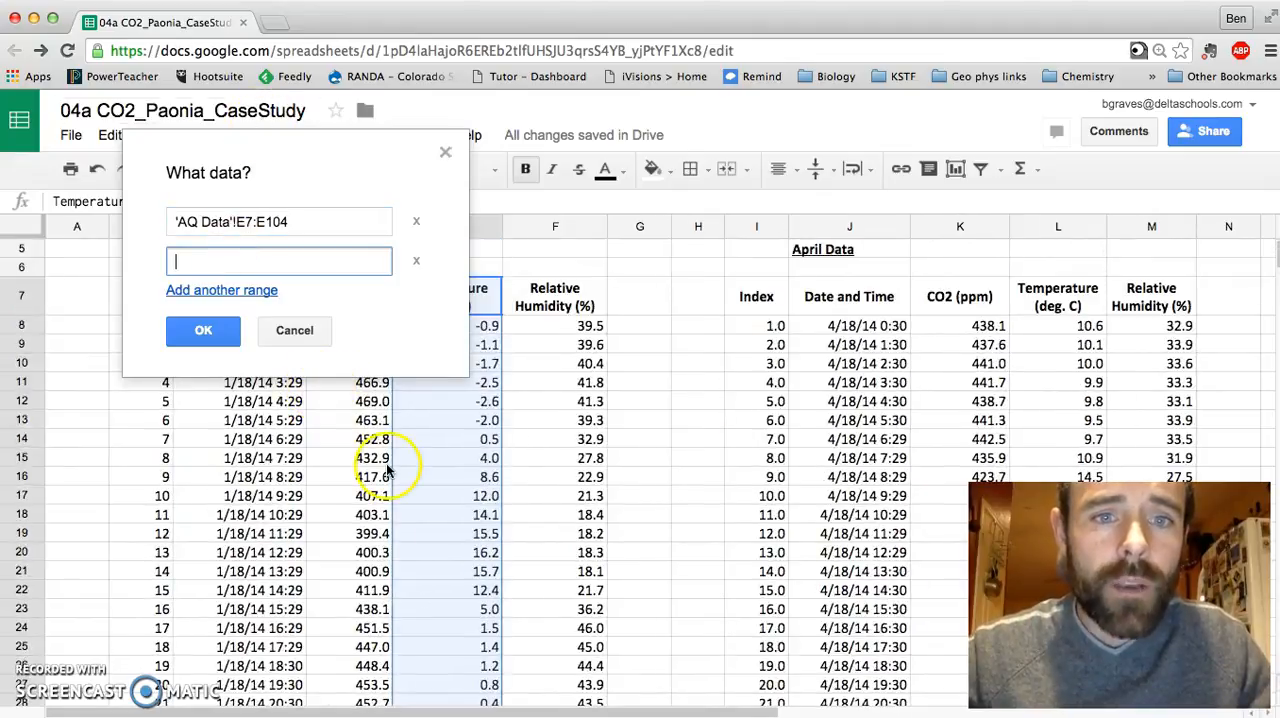
{"action": "left_click", "coordinate": [355, 385]}
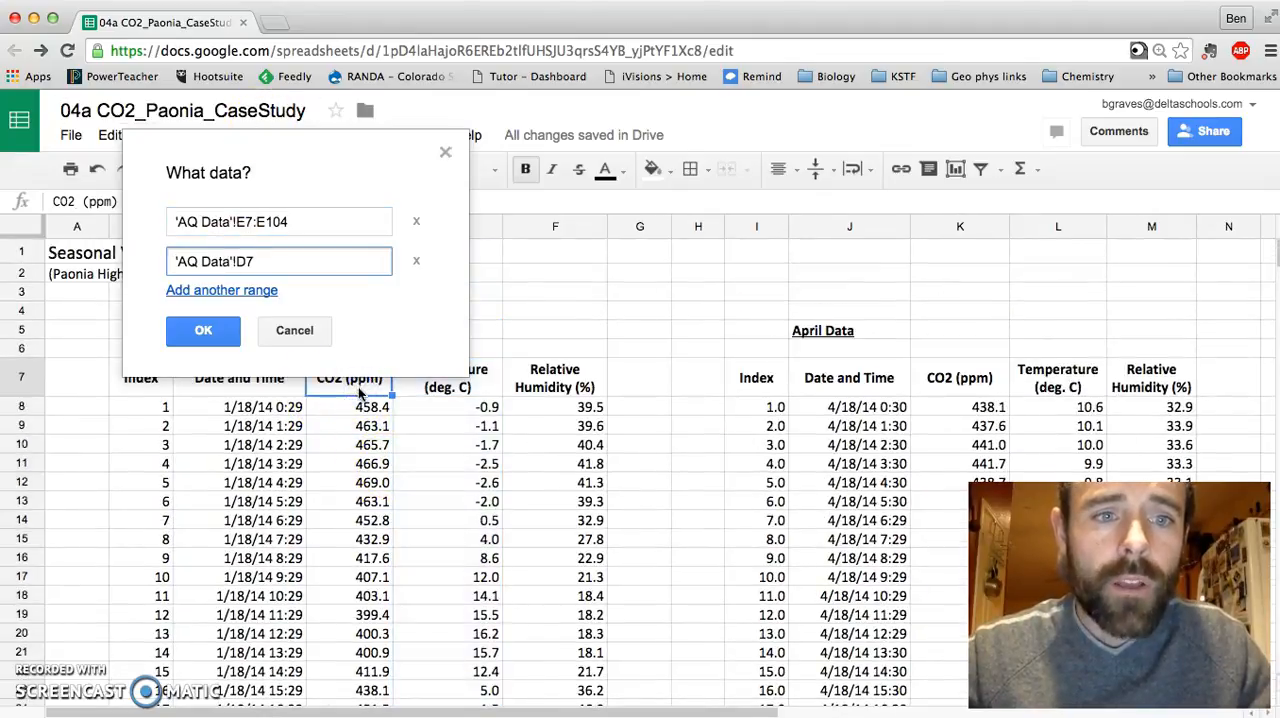
{"action": "scroll", "coordinate": [360, 420], "scroll_direction": "down", "scroll_amount": 15}
{"action": "scroll", "coordinate": [358, 466], "scroll_direction": "right", "scroll_amount": 1}
{"action": "scroll", "coordinate": [358, 466], "scroll_direction": "down", "scroll_amount": 9}
{"action": "left_click", "coordinate": [323, 572]}
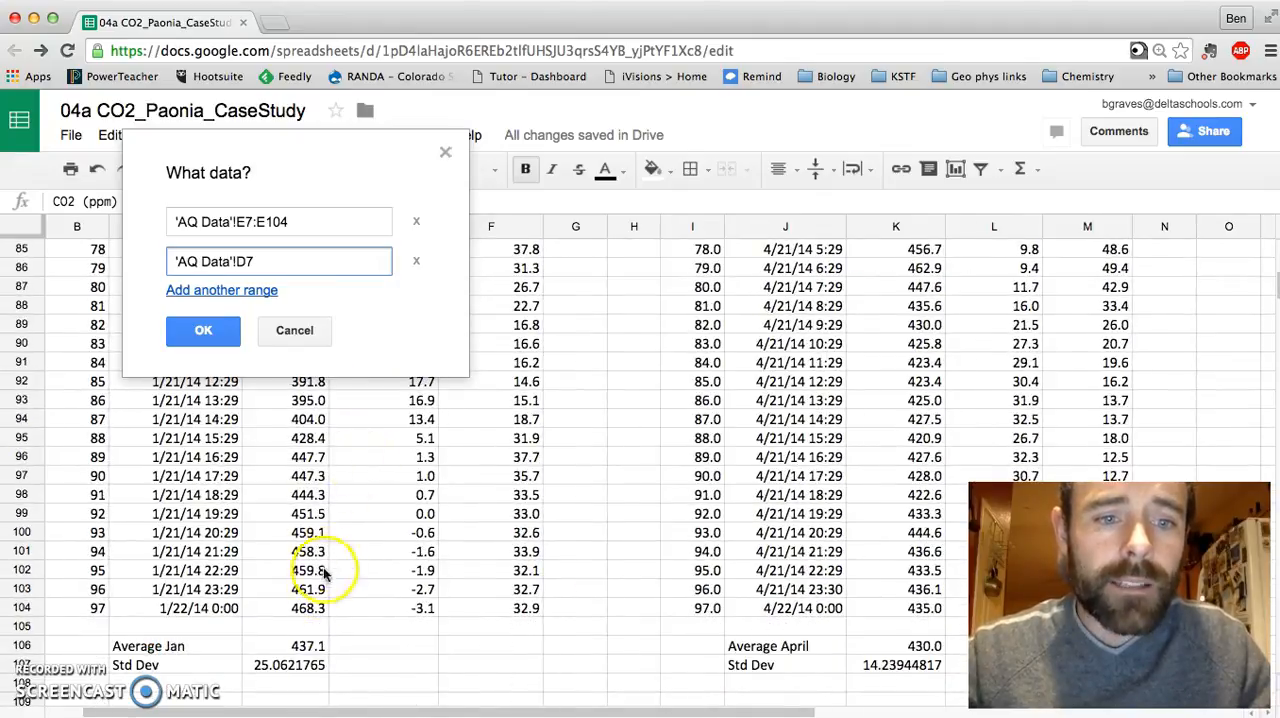
{"action": "left_click", "coordinate": [312, 606], "text": "shift"}
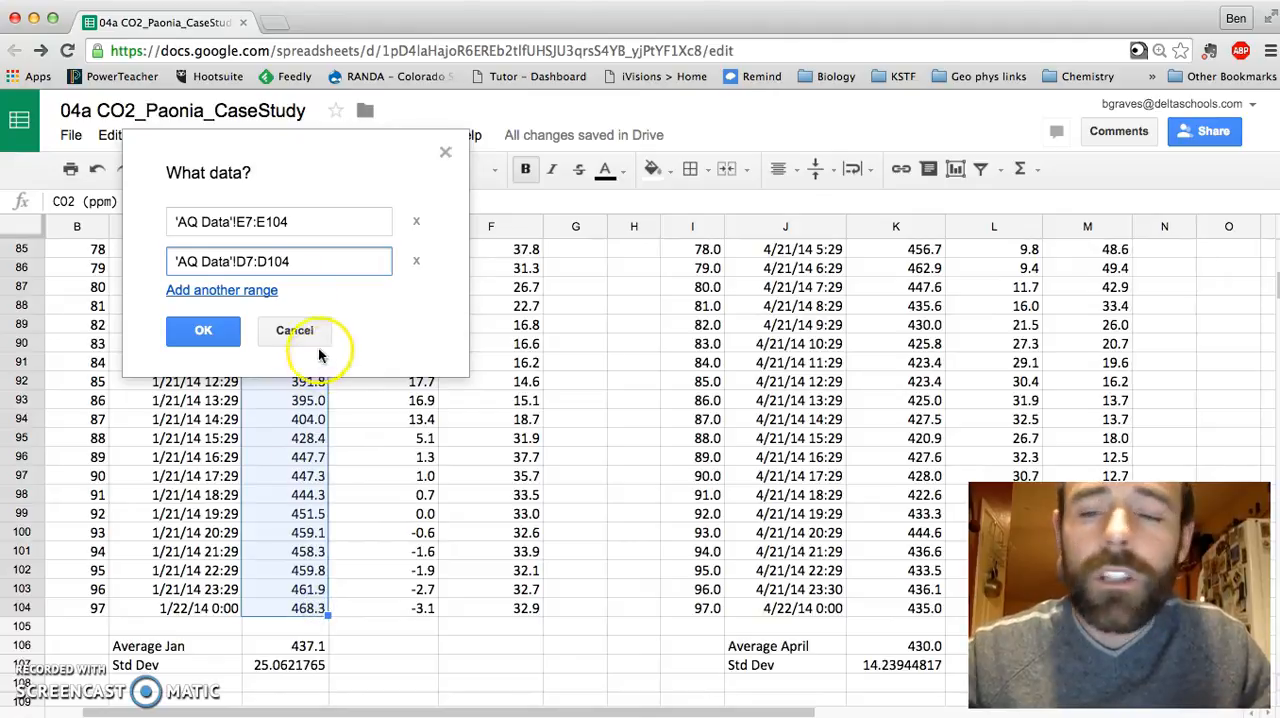
{"action": "left_click", "coordinate": [205, 330]}
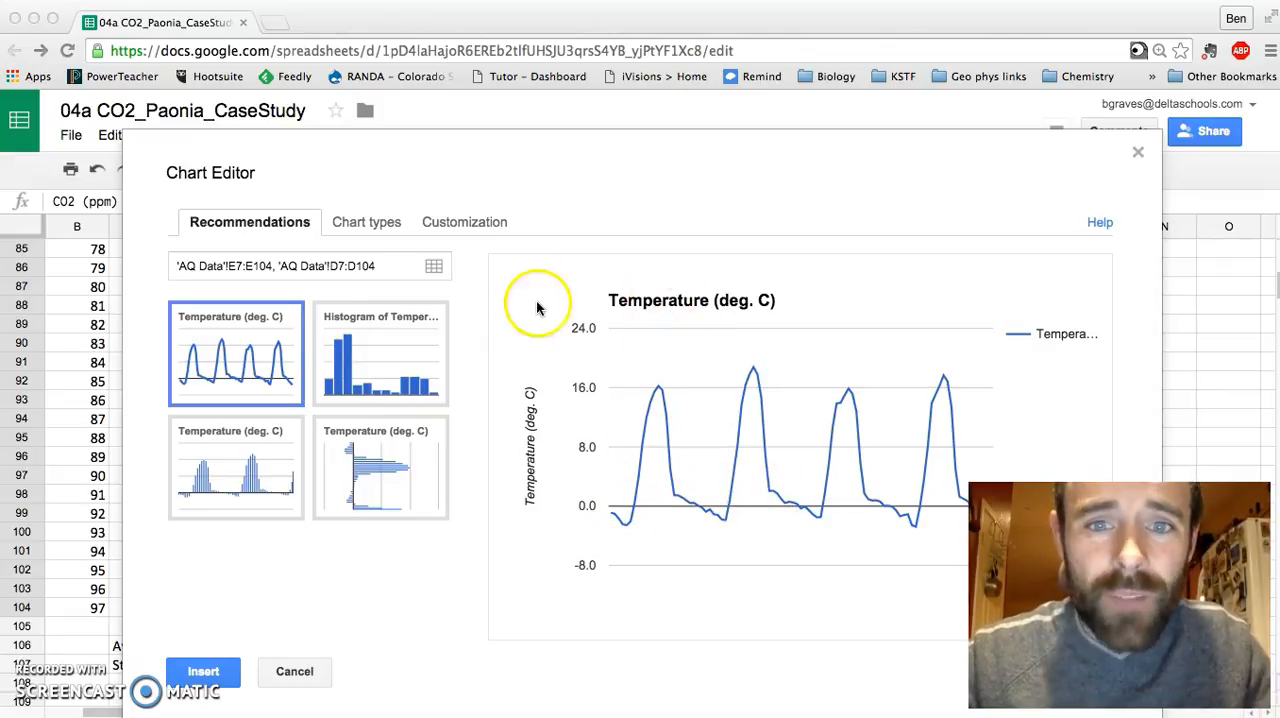
Step: Change the chart type from line to scatter
{"action": "left_click", "coordinate": [367, 226]}
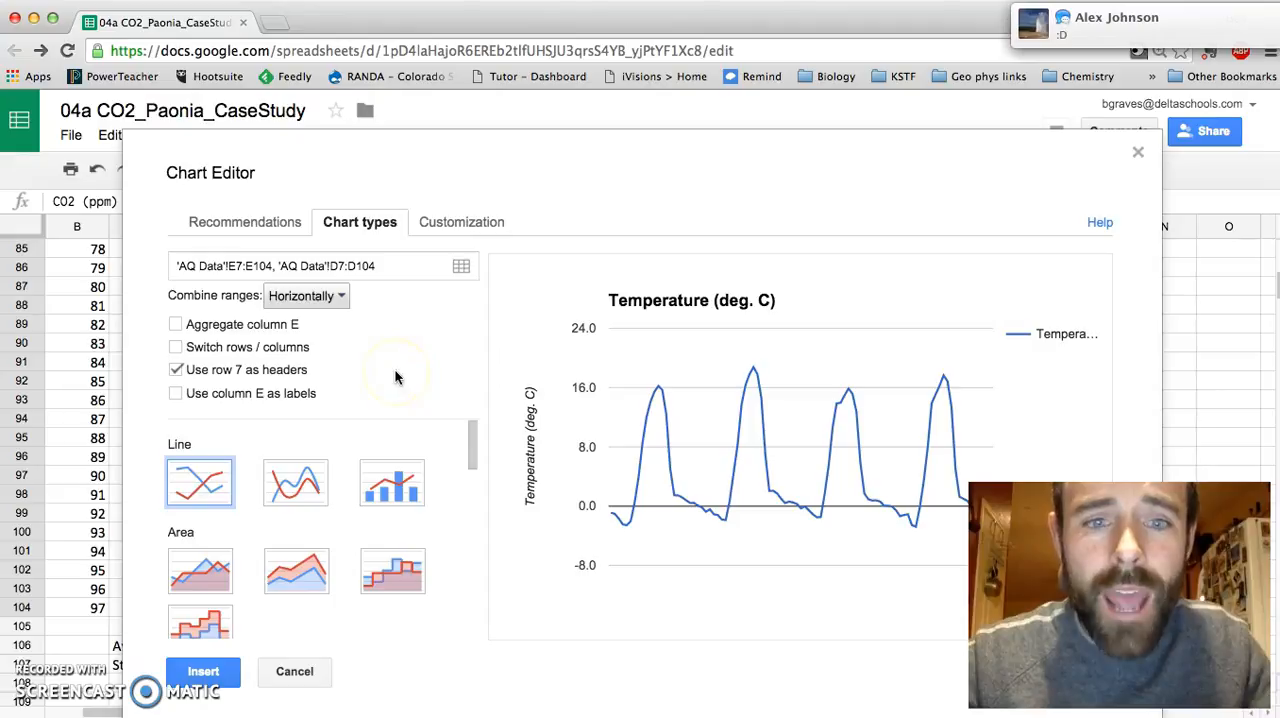
{"action": "scroll", "coordinate": [369, 485], "scroll_direction": "down", "scroll_amount": 10}
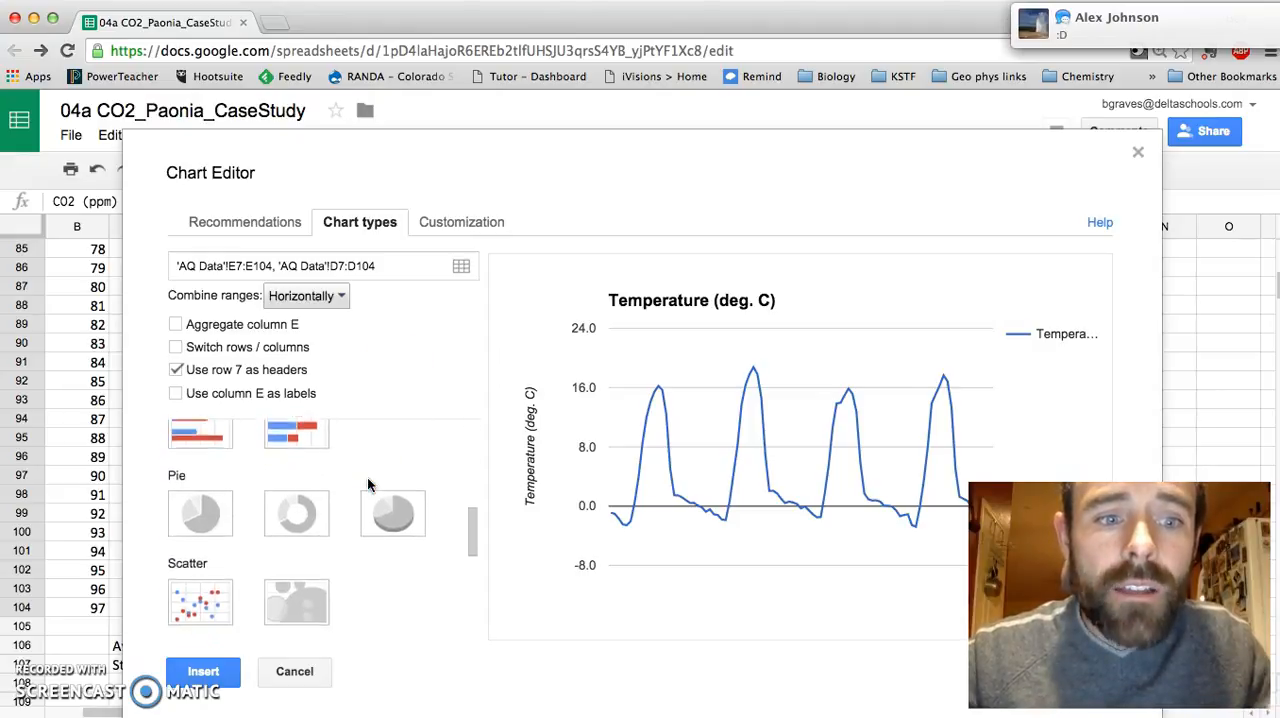
{"action": "scroll", "coordinate": [367, 485], "scroll_direction": "down", "scroll_amount": 2}
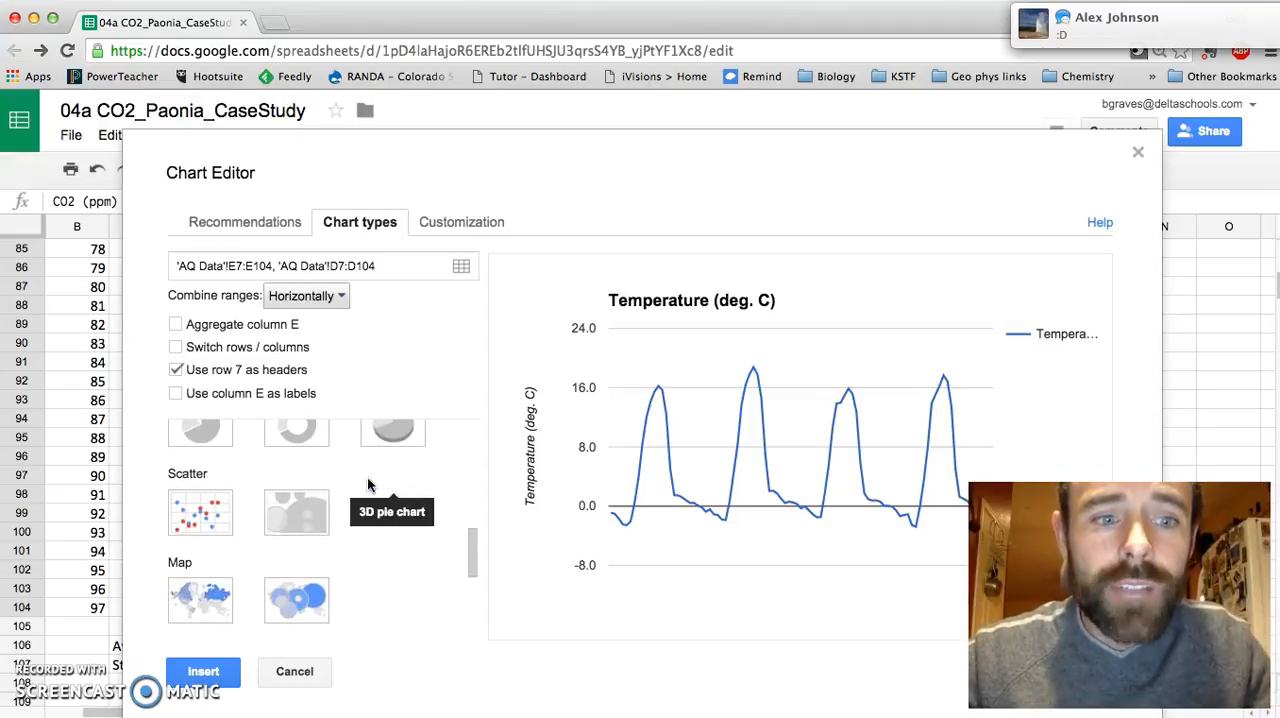
{"action": "left_click", "coordinate": [189, 518]}
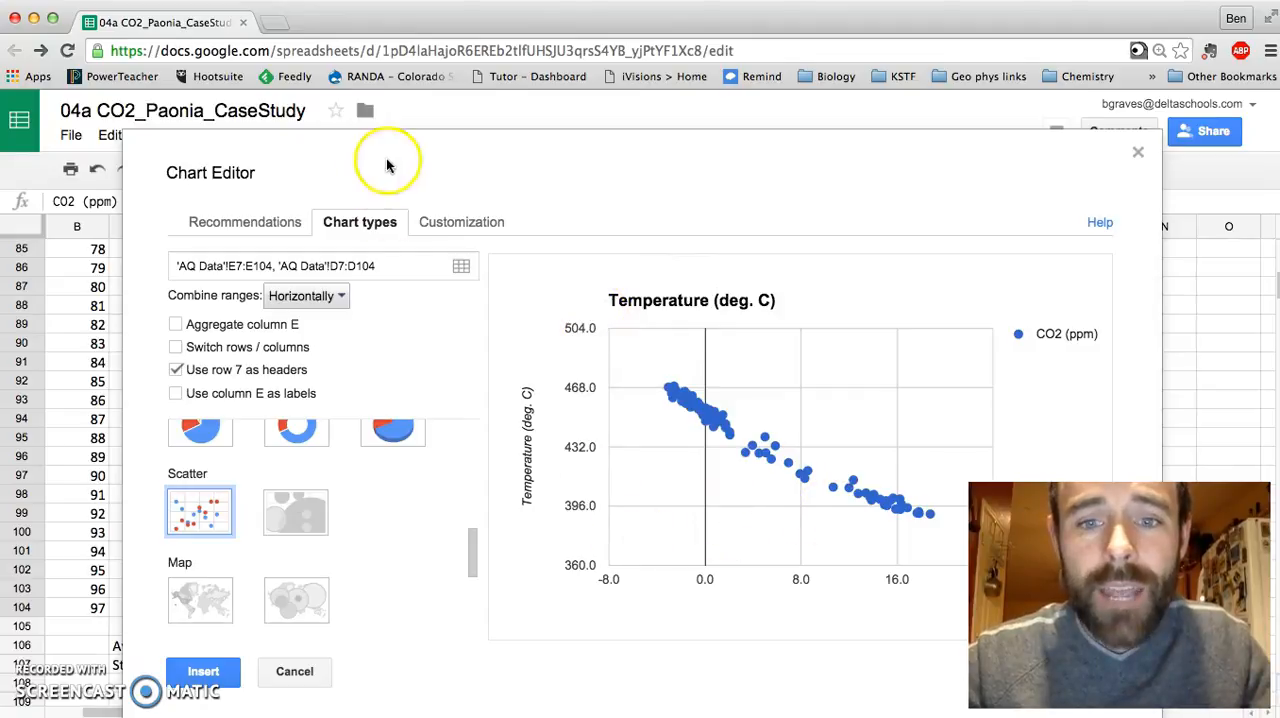
Step: Set the chart title to "CO2 Concentration (ppm) vs. Temperature (deg. C)" and copy its "CO2 Concentration (ppm)" part
{"action": "left_click", "coordinate": [437, 232]}
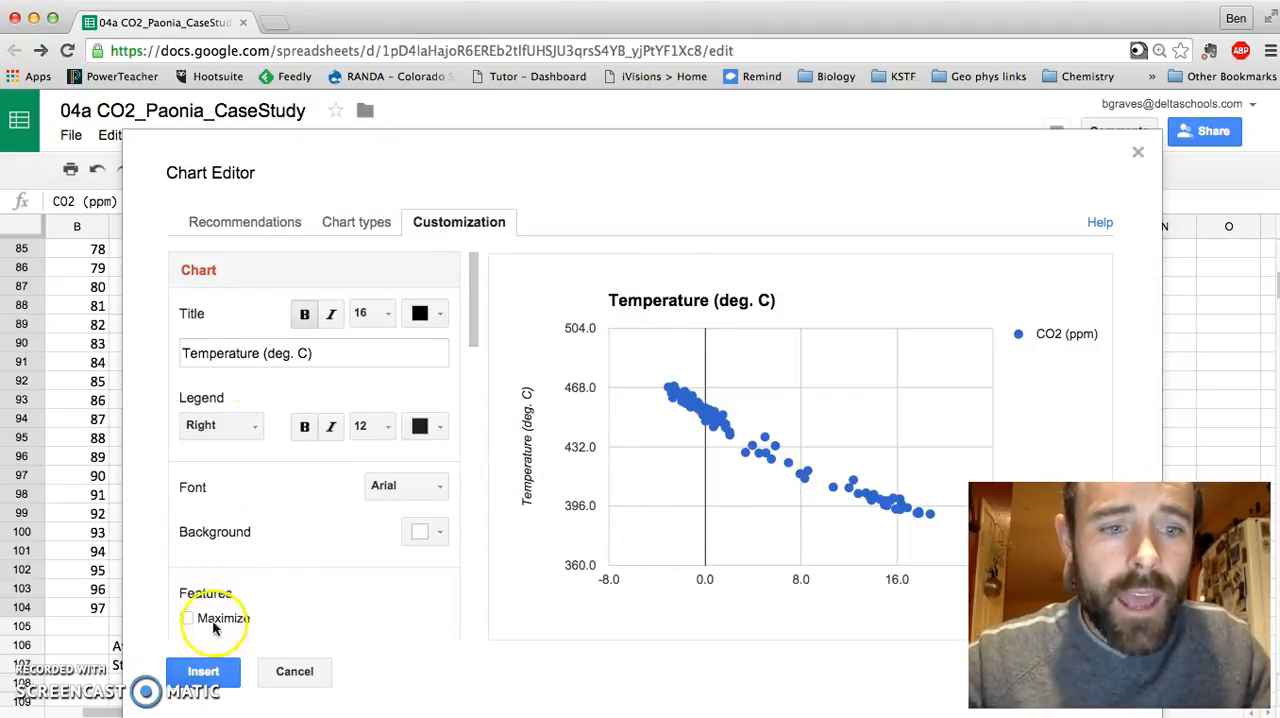
{"action": "left_click_drag", "start_coordinate": [323, 362], "coordinate": [150, 341]}
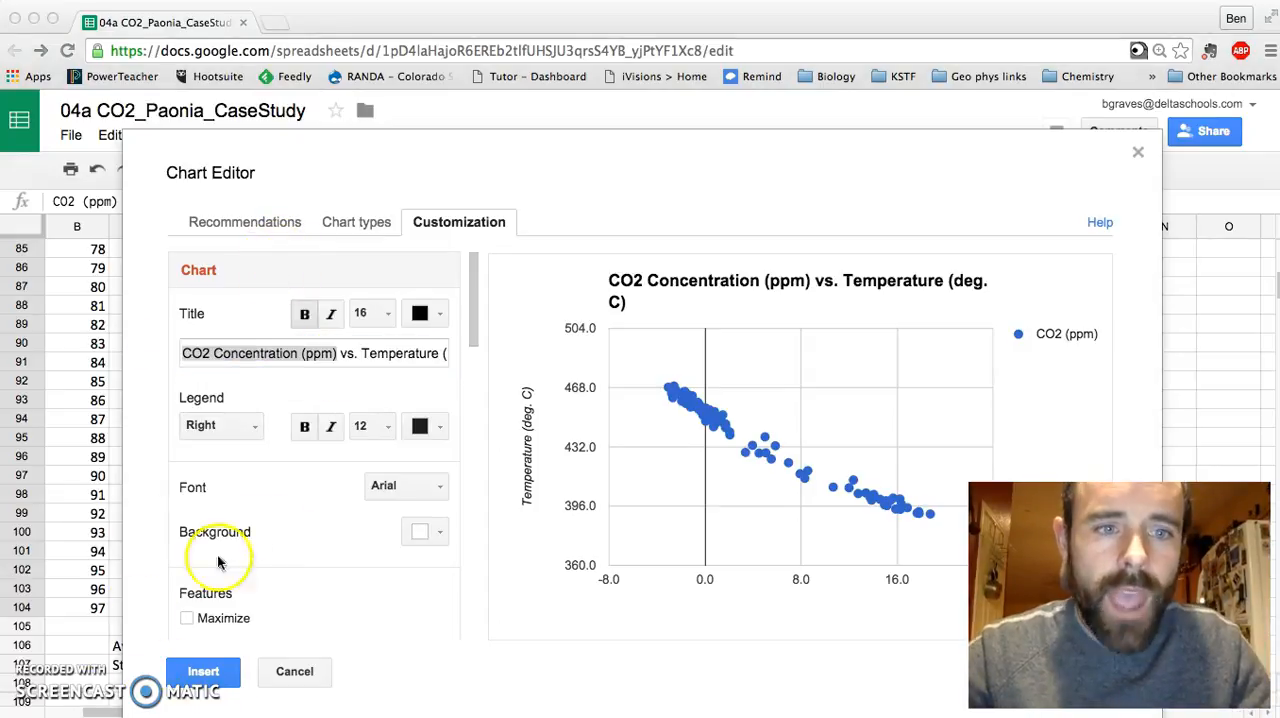
{"action": "left_click", "coordinate": [287, 390]}
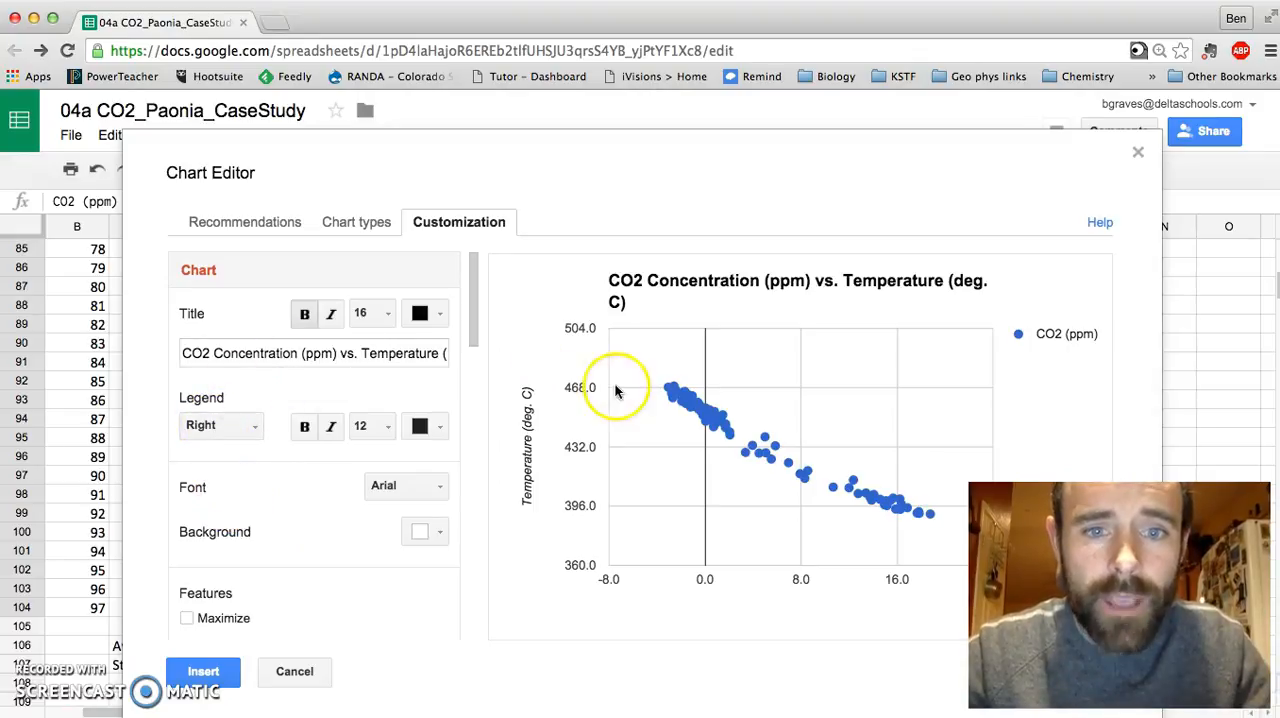
Step: Replace the left vertical axis title with the copied text "CO2 Concentration (ppm)"
{"action": "scroll", "coordinate": [314, 430], "scroll_direction": "down", "scroll_amount": 5}
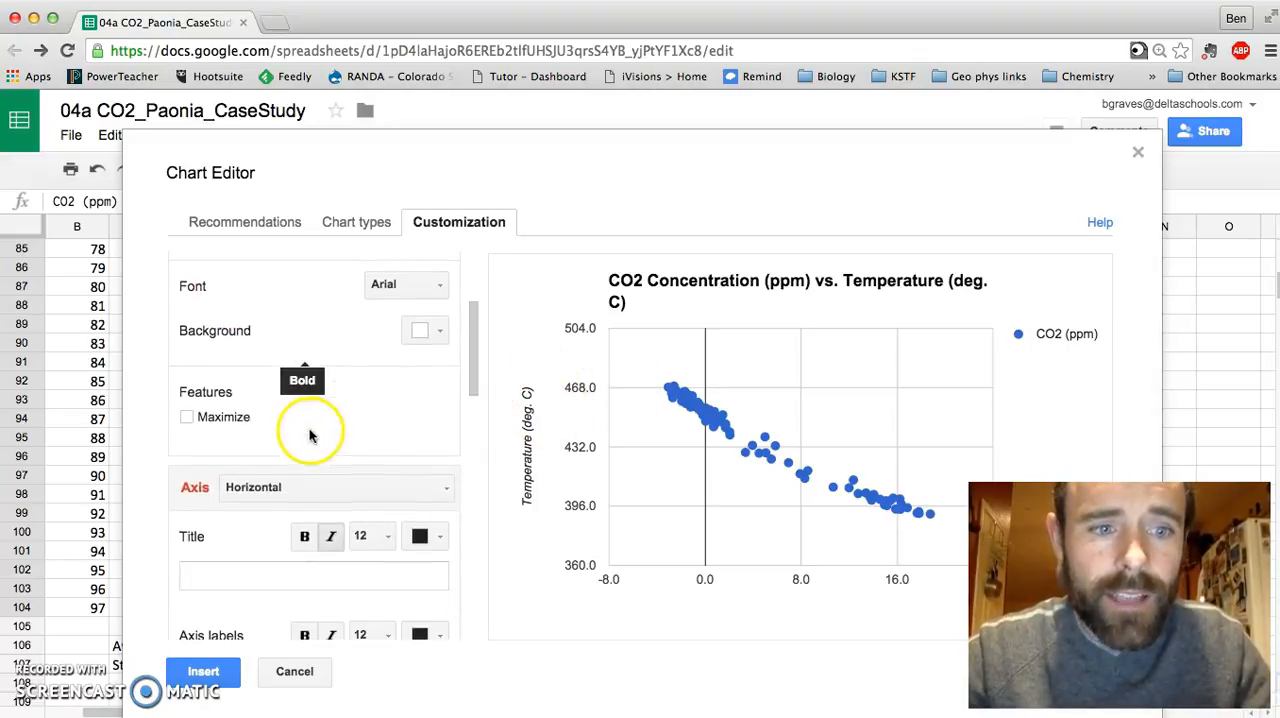
{"action": "left_click", "coordinate": [262, 490]}
{"action": "left_click", "coordinate": [280, 549]}
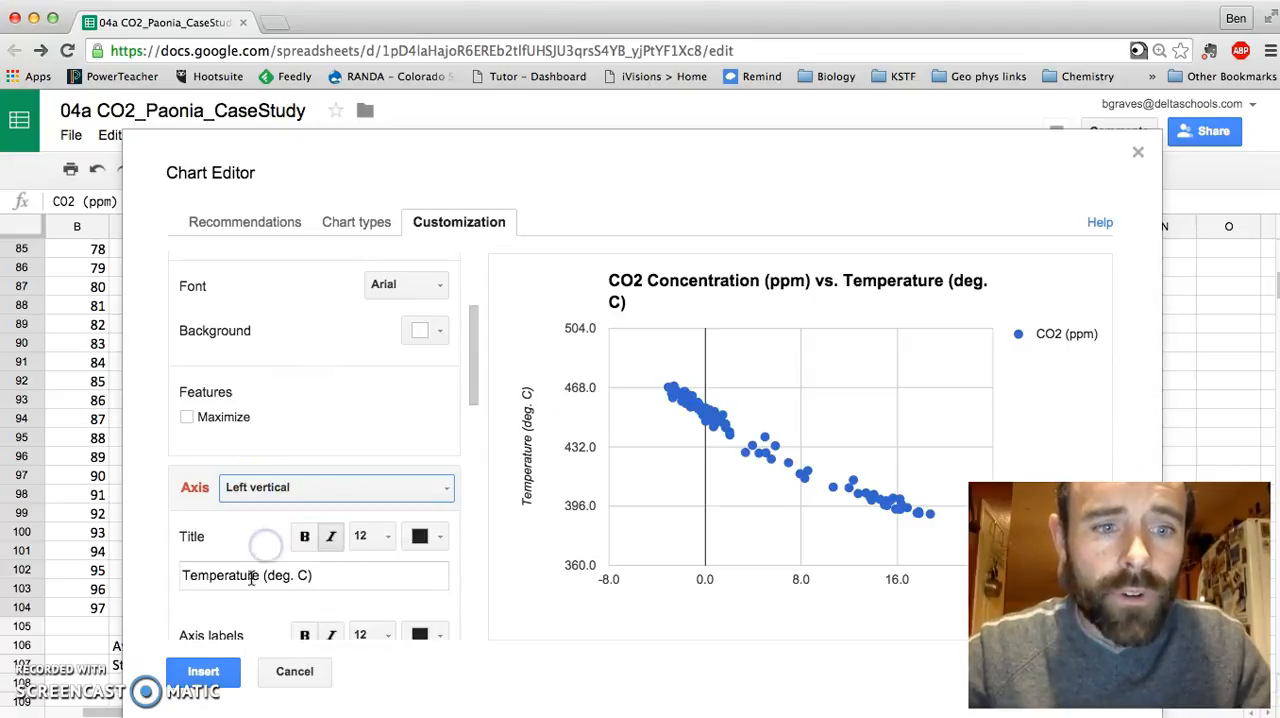
{"action": "left_click_drag", "start_coordinate": [314, 575], "coordinate": [203, 572]}
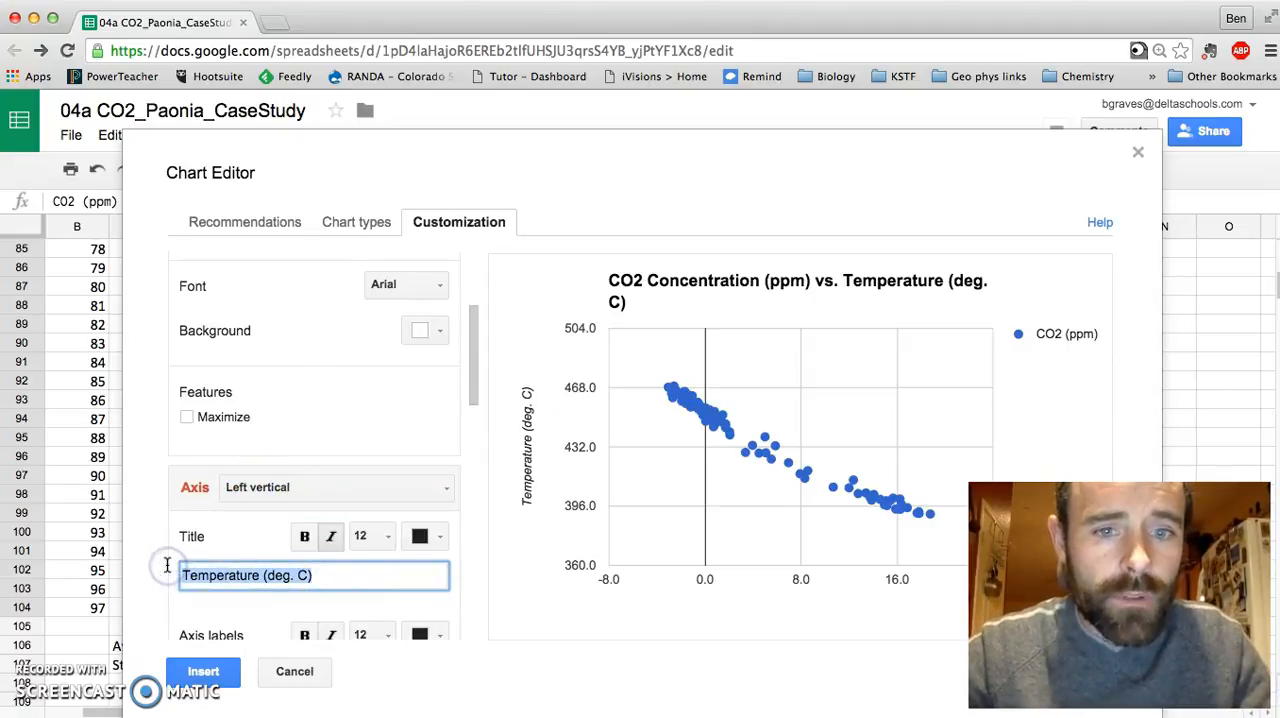
{"action": "type", "text": "CO2 Concentration (ppm)"}
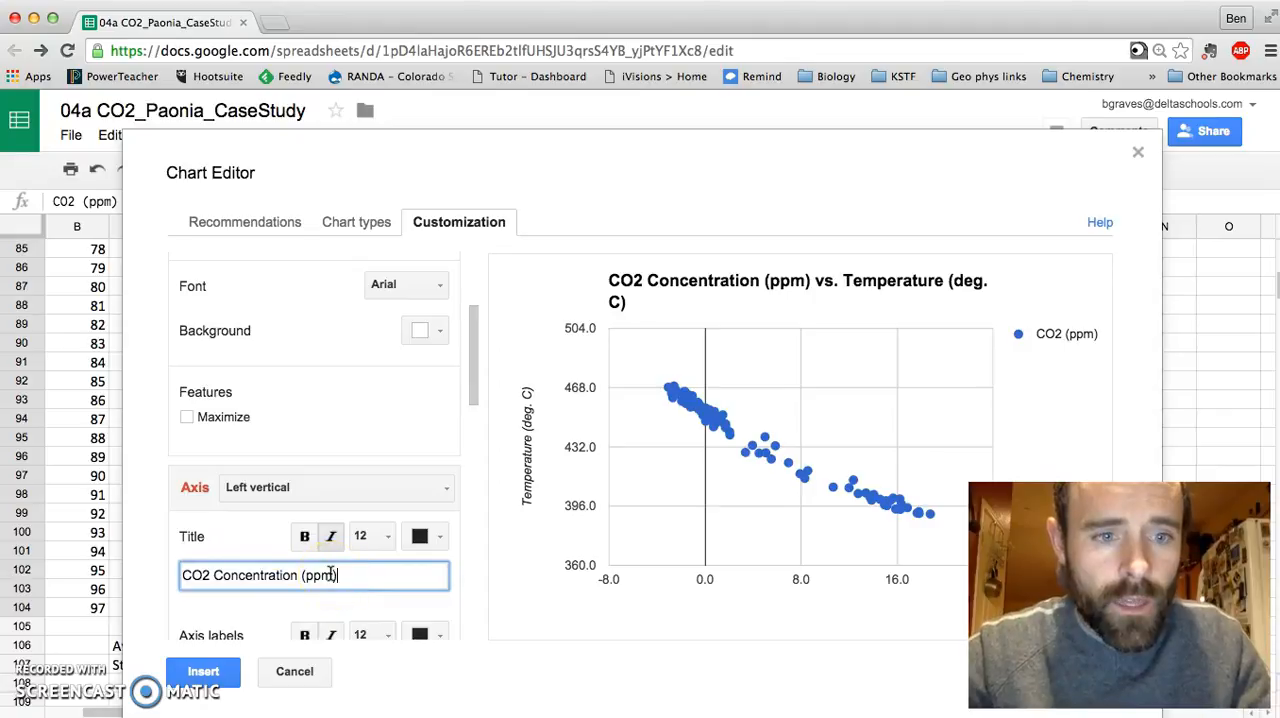
Step: Copy "Temperature (deg. C)" from the chart title and use it as the horizontal axis title
{"action": "scroll", "coordinate": [317, 326], "scroll_direction": "up", "scroll_amount": 3}
{"action": "scroll", "coordinate": [317, 326], "scroll_direction": "up", "scroll_amount": 1}
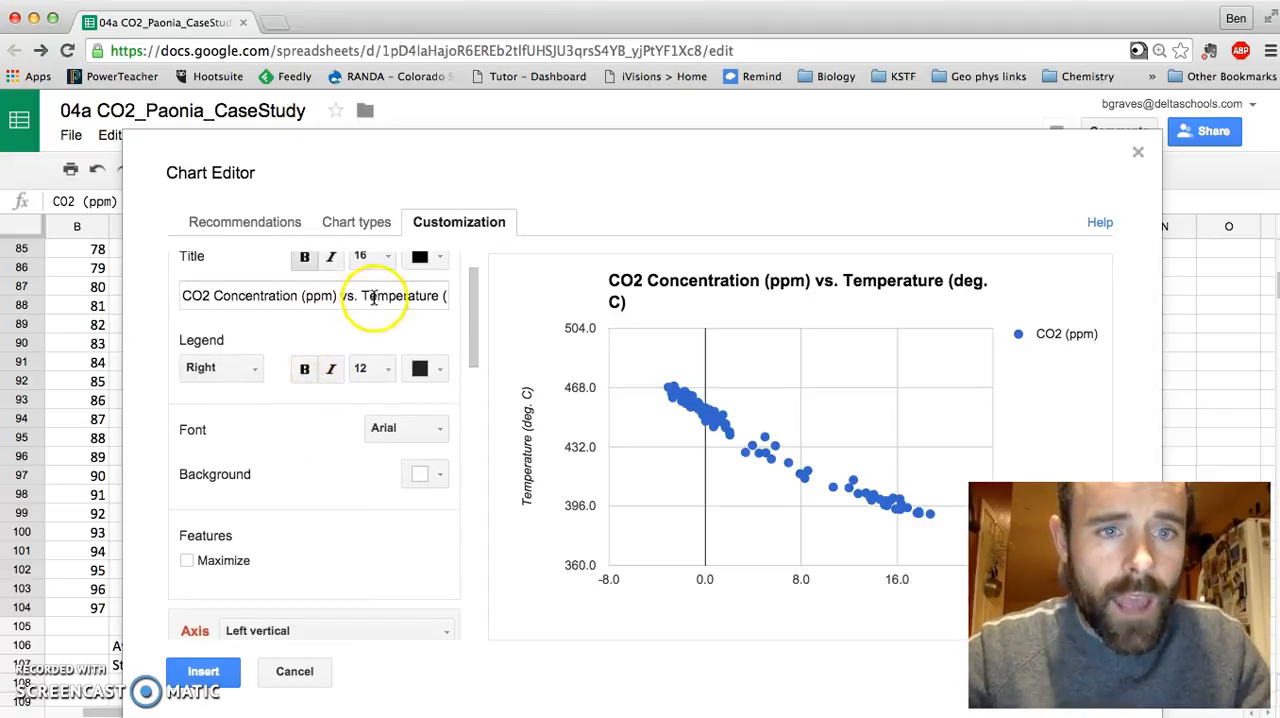
{"action": "left_click_drag", "start_coordinate": [360, 295], "coordinate": [495, 298]}
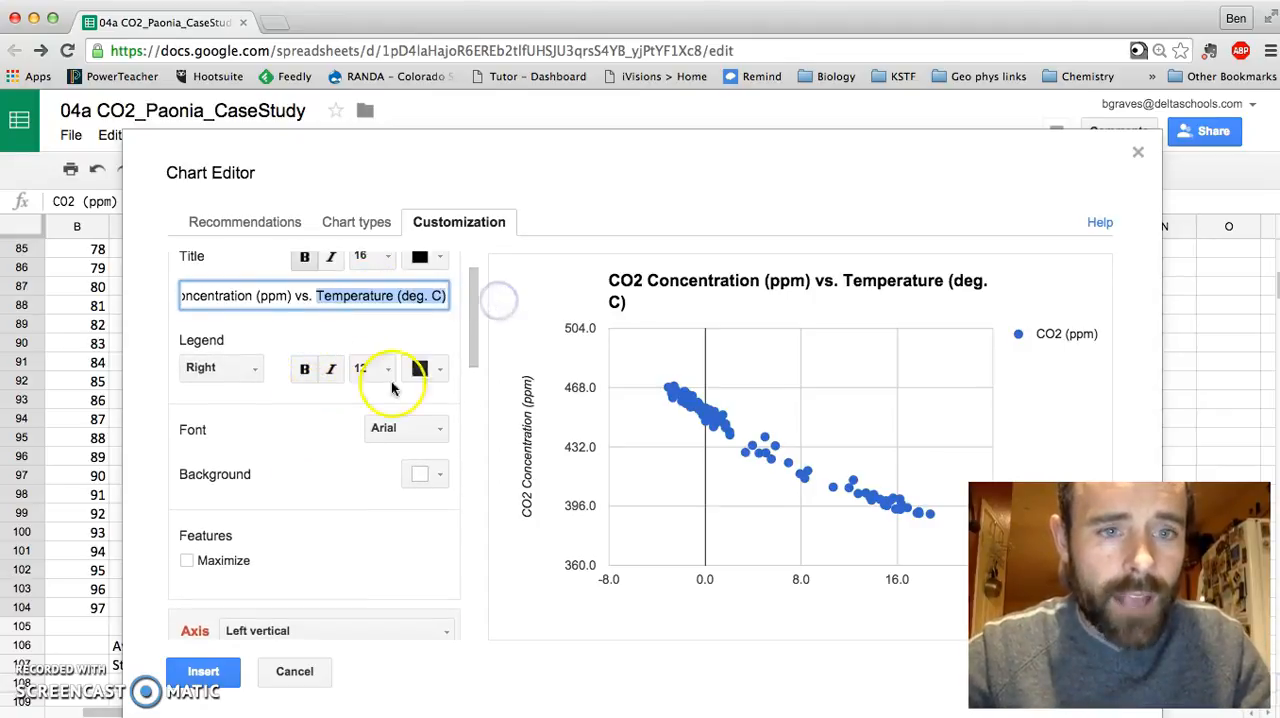
{"action": "scroll", "coordinate": [314, 470], "scroll_direction": "down", "scroll_amount": 5}
{"action": "left_click", "coordinate": [314, 431]}
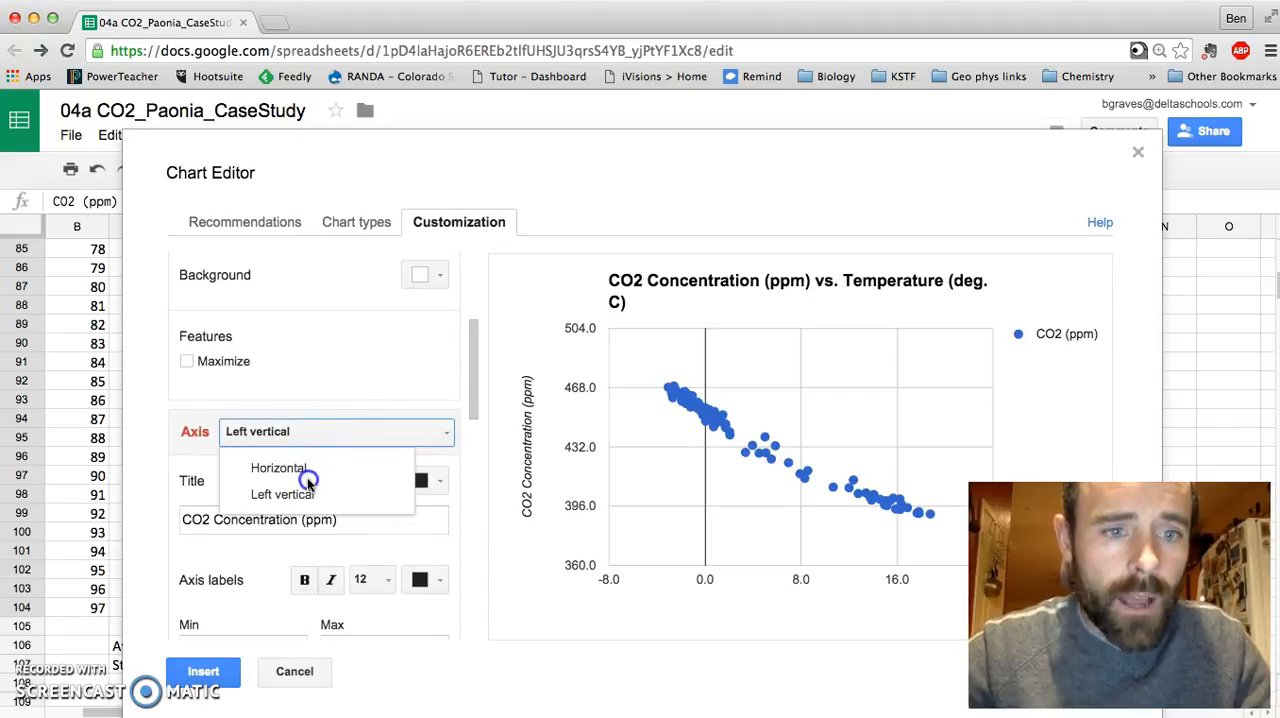
{"action": "left_click", "coordinate": [292, 470]}
{"action": "left_click", "coordinate": [319, 522]}
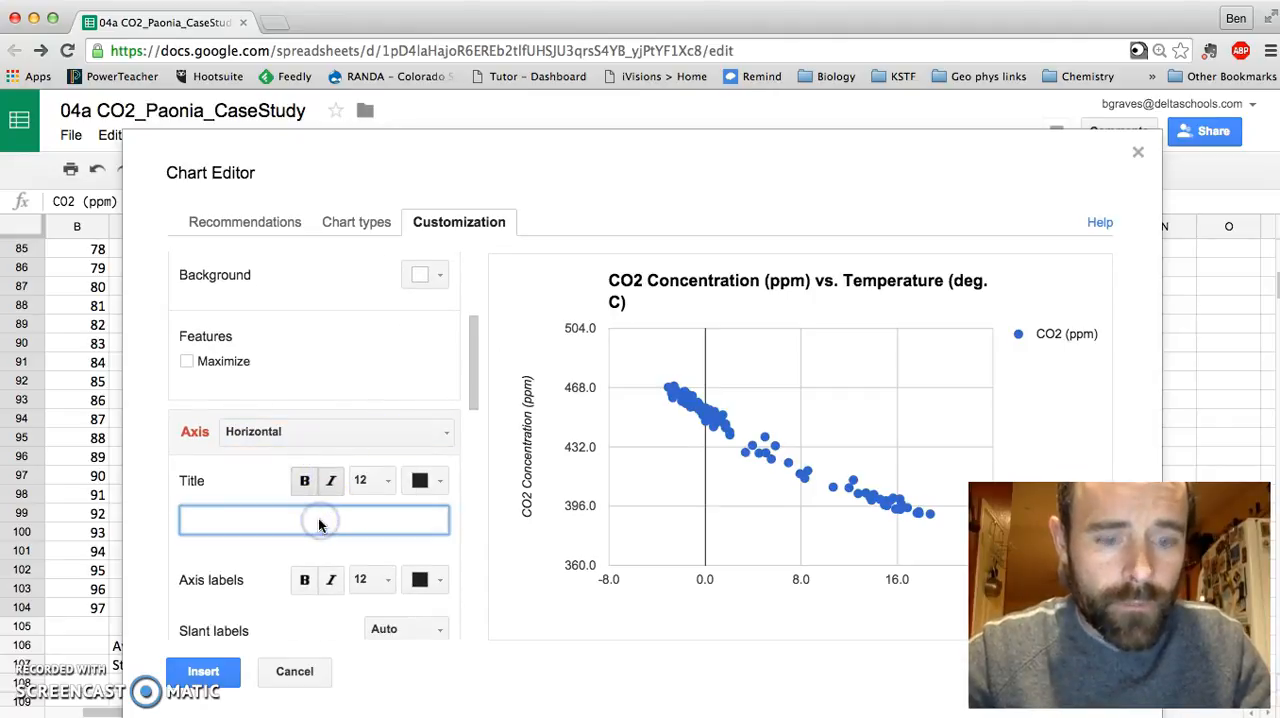
{"action": "left_click", "coordinate": [446, 546]}
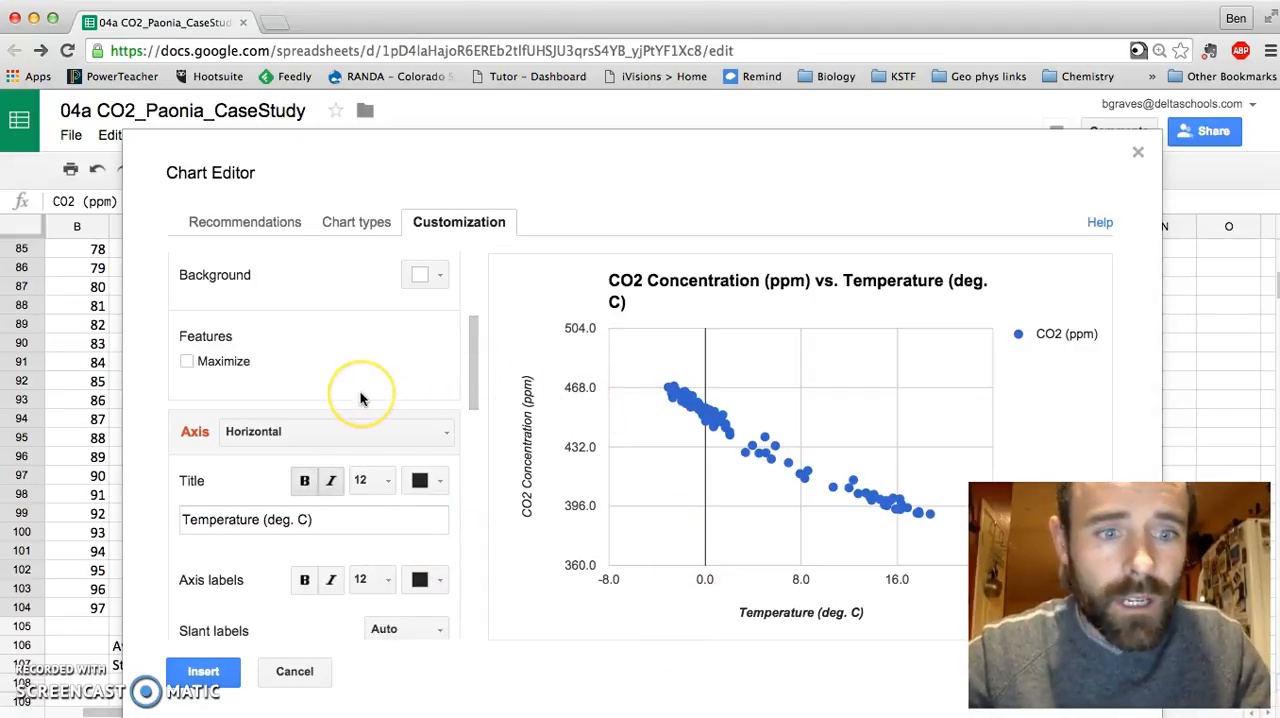
Step: Add a linear trendline to the CO2 (ppm) series
{"action": "scroll", "coordinate": [362, 398], "scroll_direction": "down", "scroll_amount": 1}
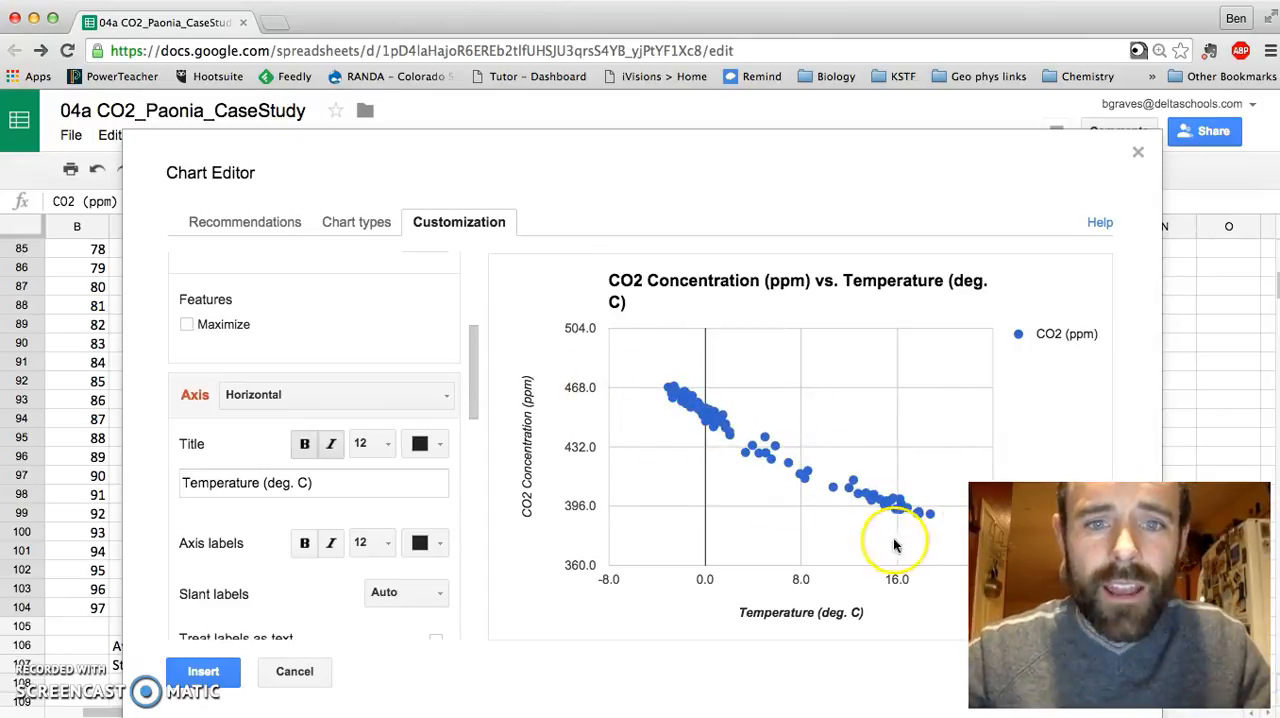
{"action": "scroll", "coordinate": [368, 459], "scroll_direction": "down", "scroll_amount": 4}
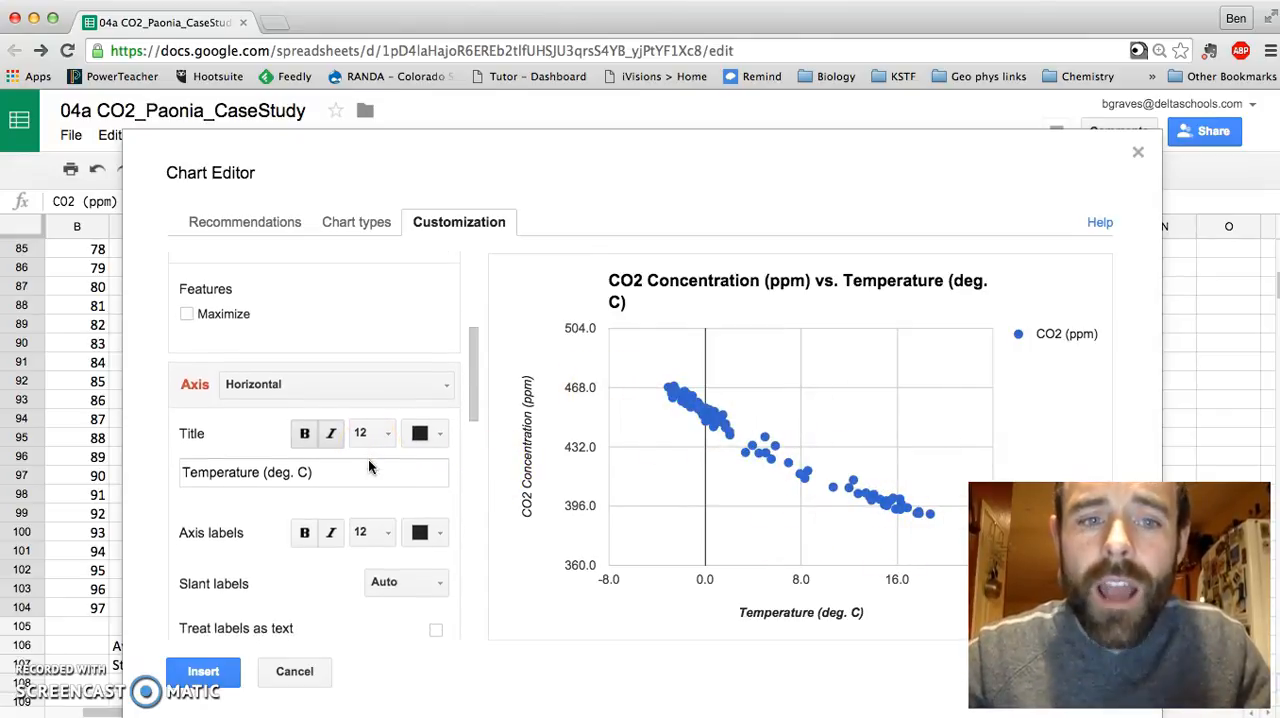
{"action": "scroll", "coordinate": [368, 466], "scroll_direction": "down", "scroll_amount": 10}
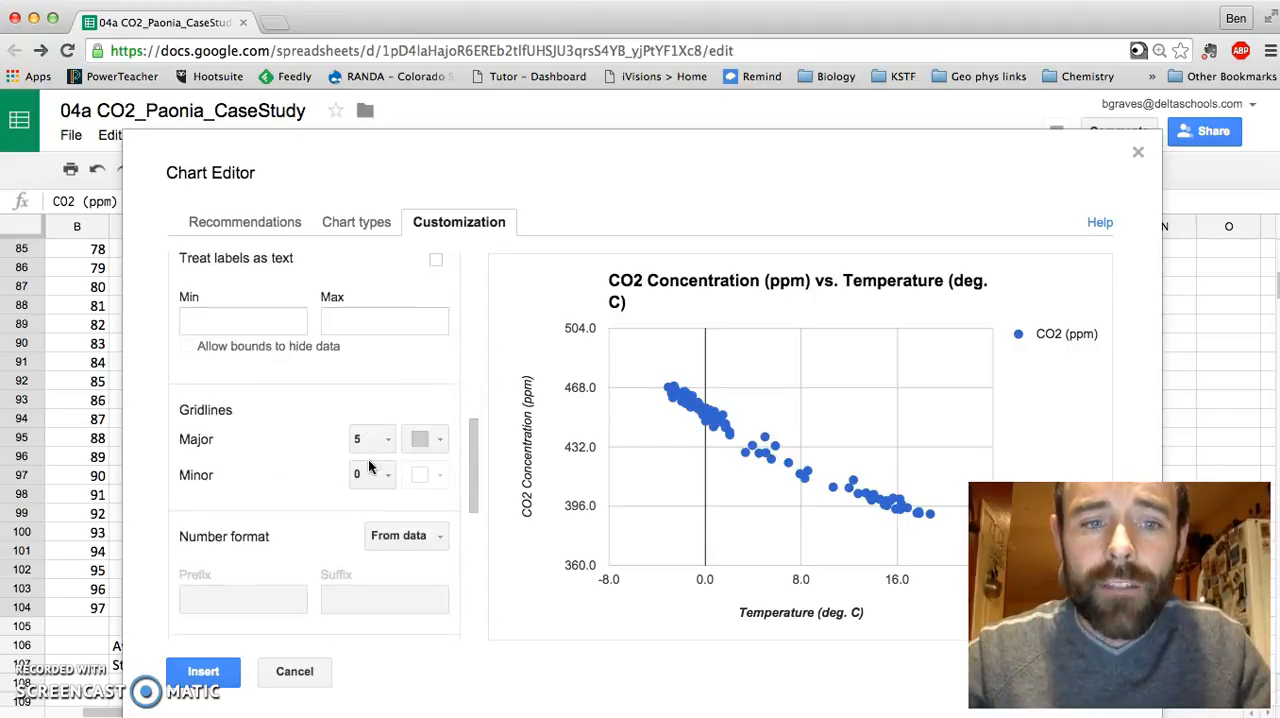
{"action": "scroll", "coordinate": [368, 466], "scroll_direction": "down", "scroll_amount": 6}
{"action": "scroll", "coordinate": [368, 466], "scroll_direction": "down", "scroll_amount": 2}
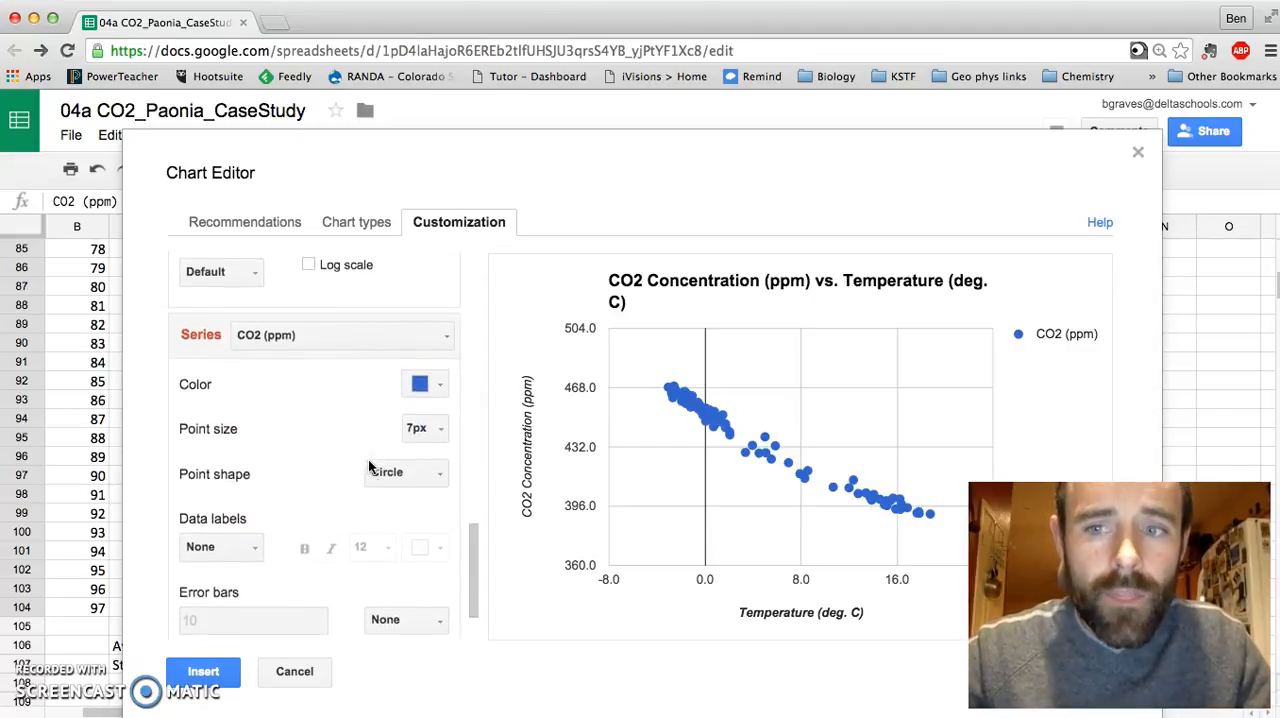
{"action": "left_click", "coordinate": [291, 598]}
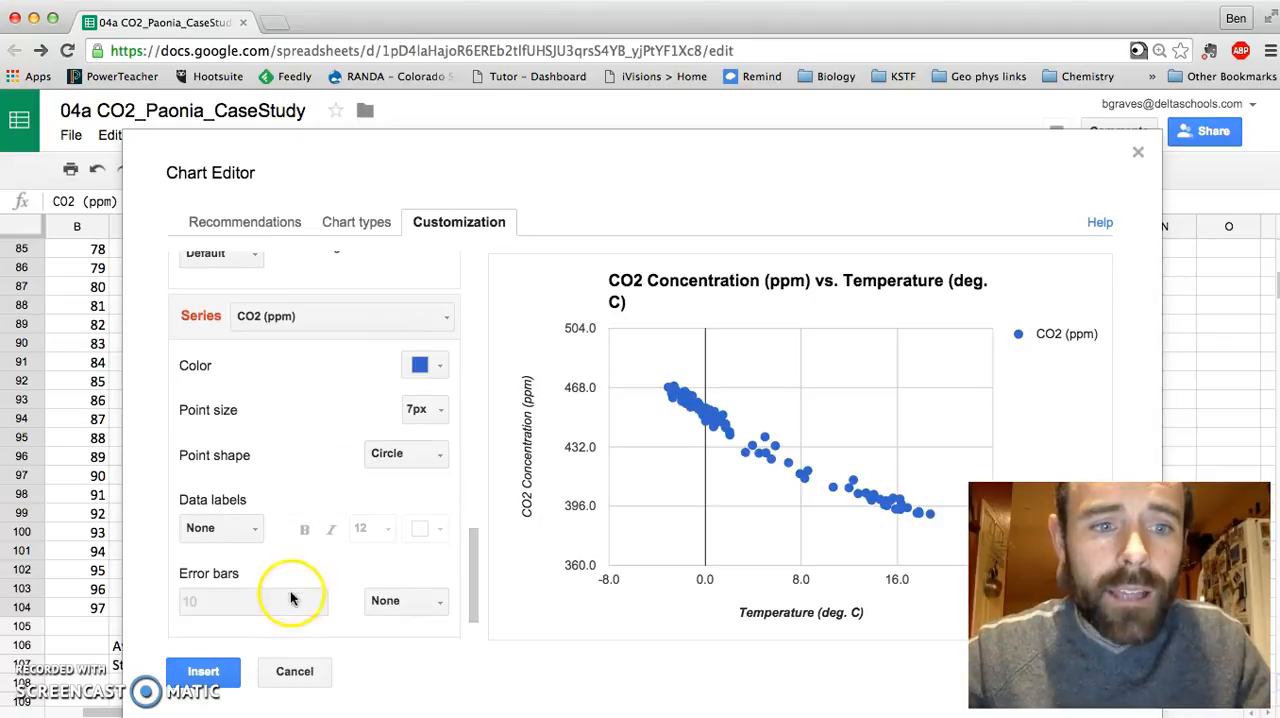
{"action": "scroll", "coordinate": [271, 514], "scroll_direction": "up", "scroll_amount": 6}
{"action": "left_click", "coordinate": [262, 484]}
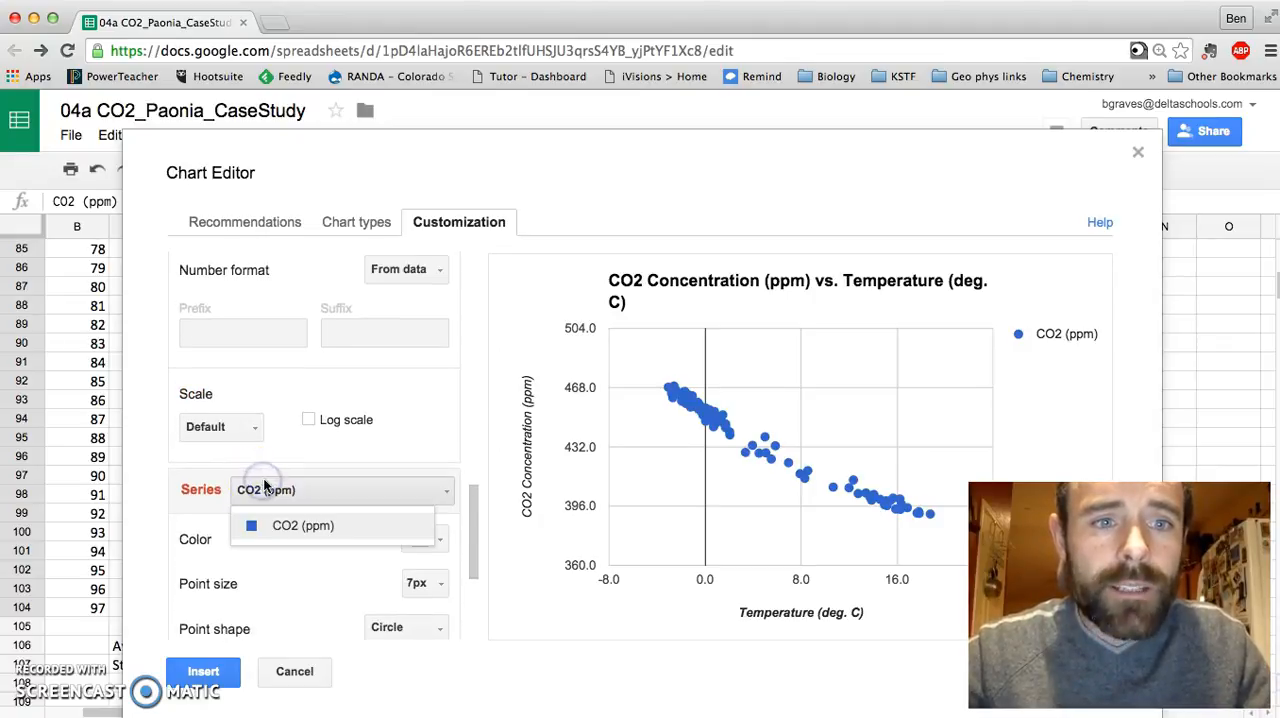
{"action": "left_click", "coordinate": [300, 525]}
{"action": "scroll", "coordinate": [300, 560], "scroll_direction": "down", "scroll_amount": 5}
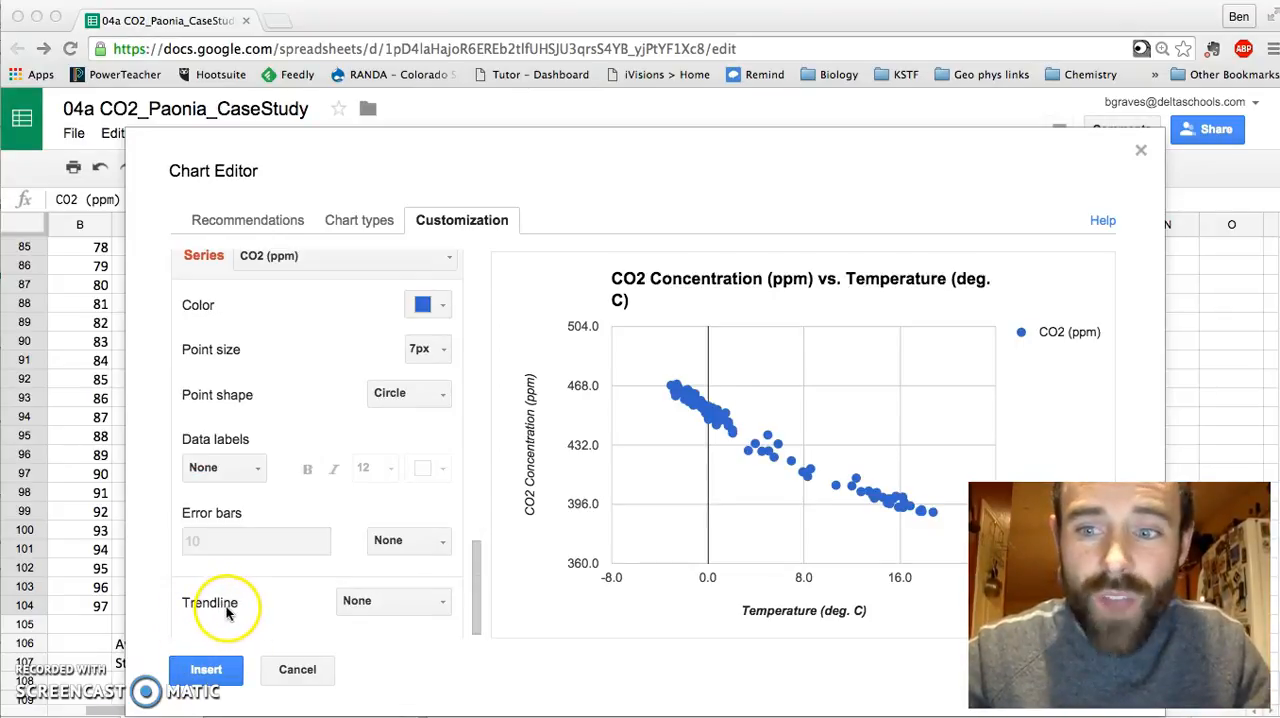
{"action": "left_click", "coordinate": [397, 608]}
{"action": "left_click", "coordinate": [375, 601]}
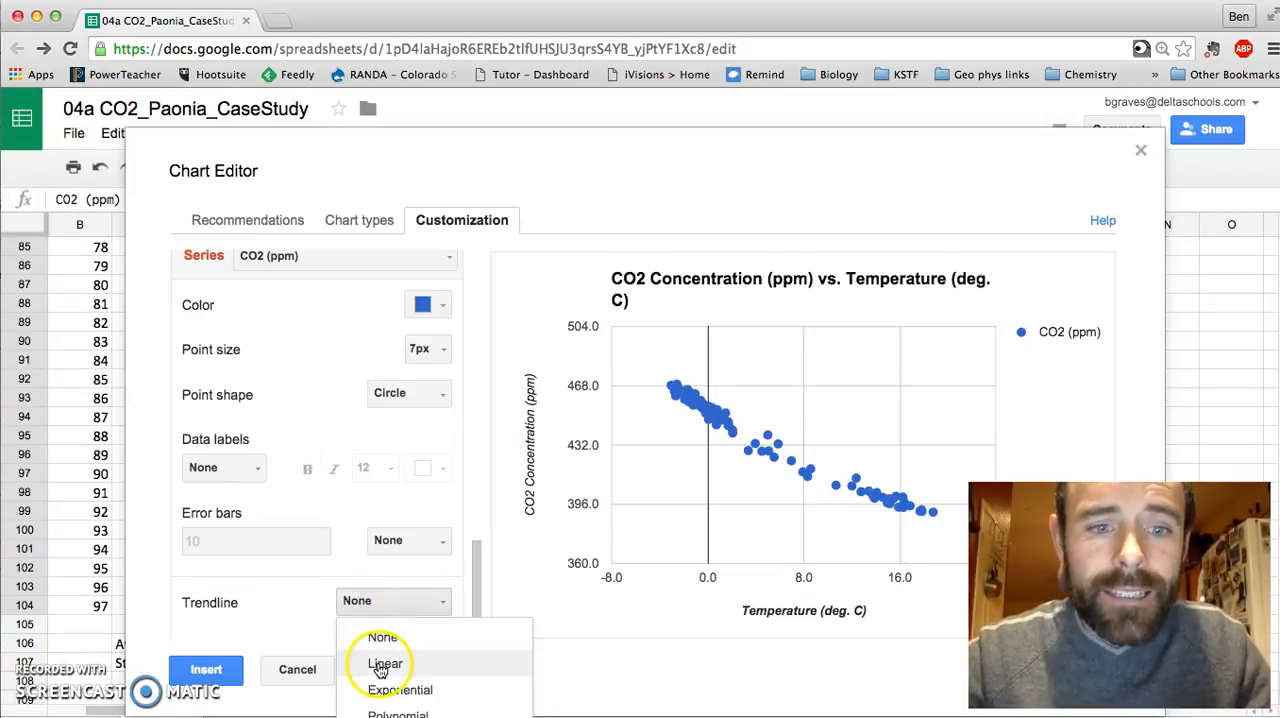
{"action": "left_click", "coordinate": [380, 665]}
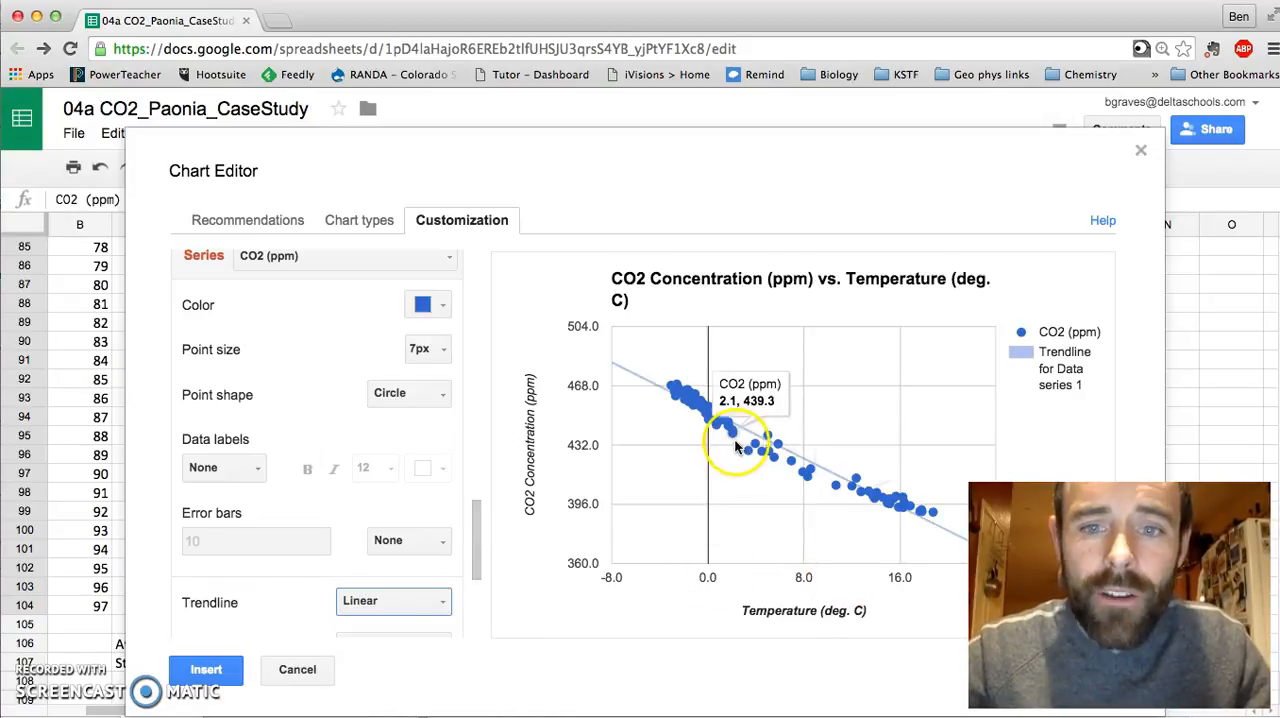
Step: Inspect the linear trendline's equation on the chart and turn on its R² display
{"action": "mouse_move", "coordinate": [651, 388]}
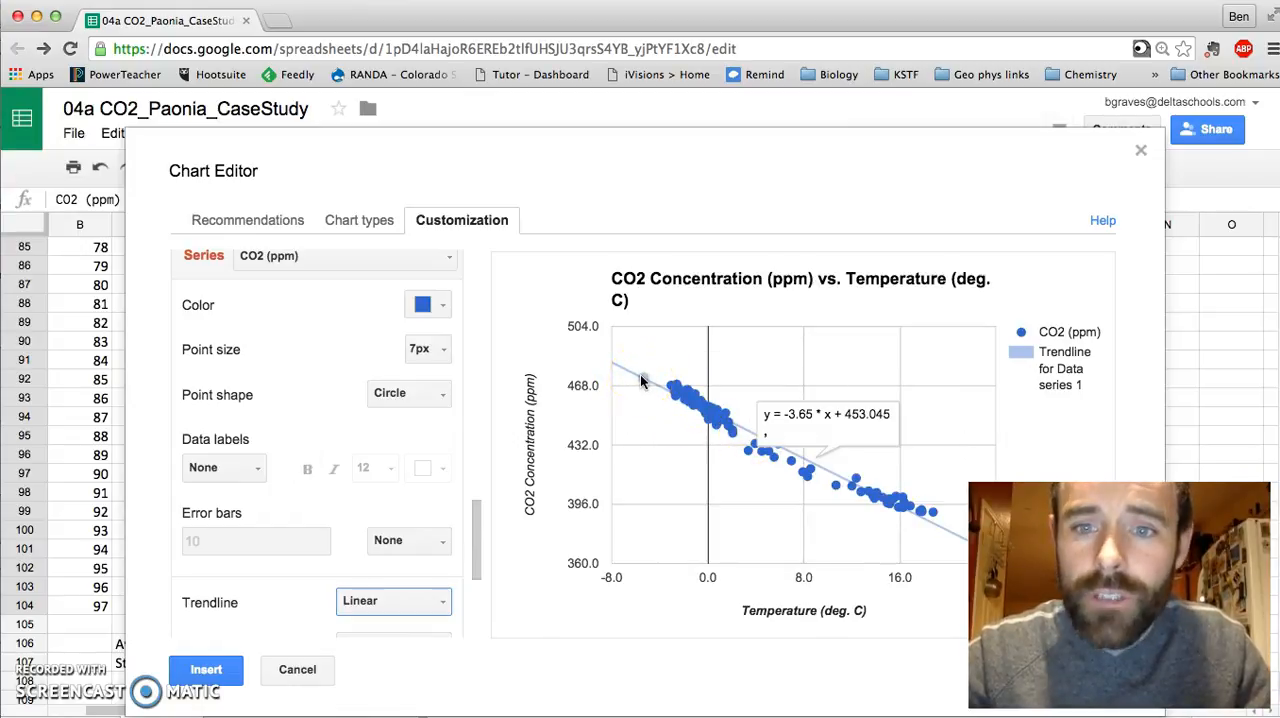
{"action": "left_click", "coordinate": [641, 382]}
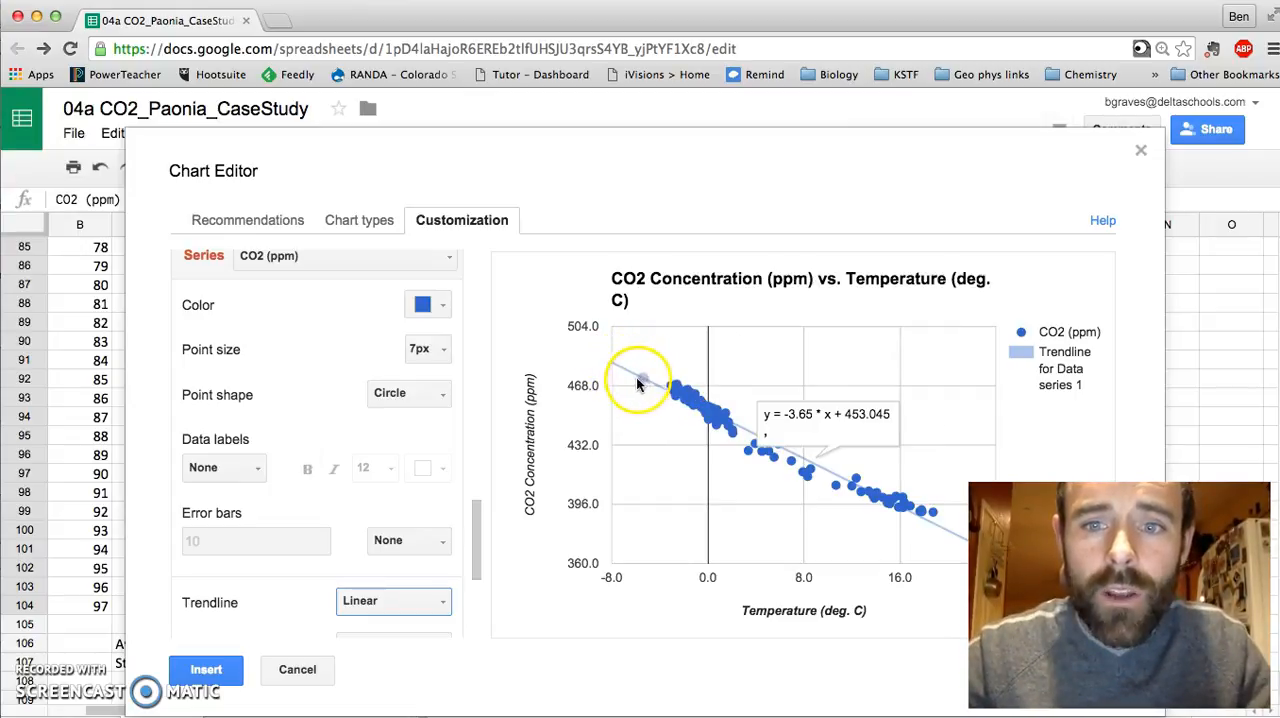
{"action": "mouse_move", "coordinate": [810, 500]}
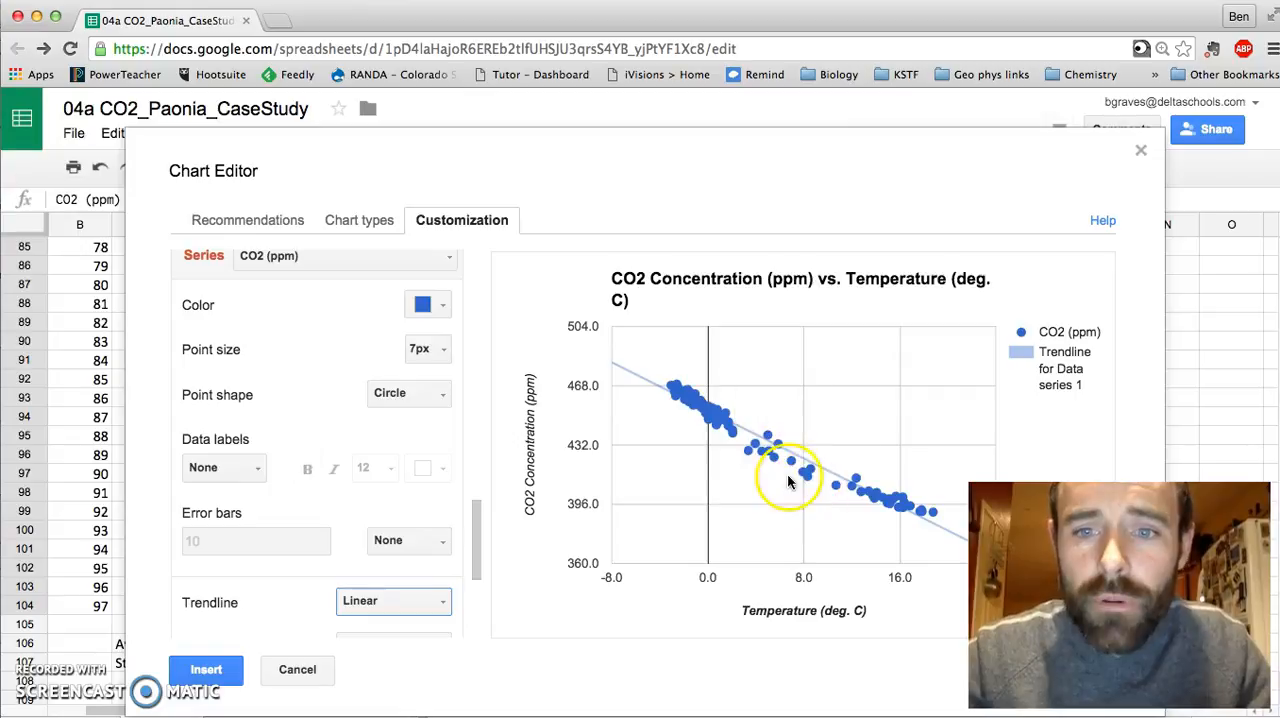
{"action": "mouse_move", "coordinate": [730, 425]}
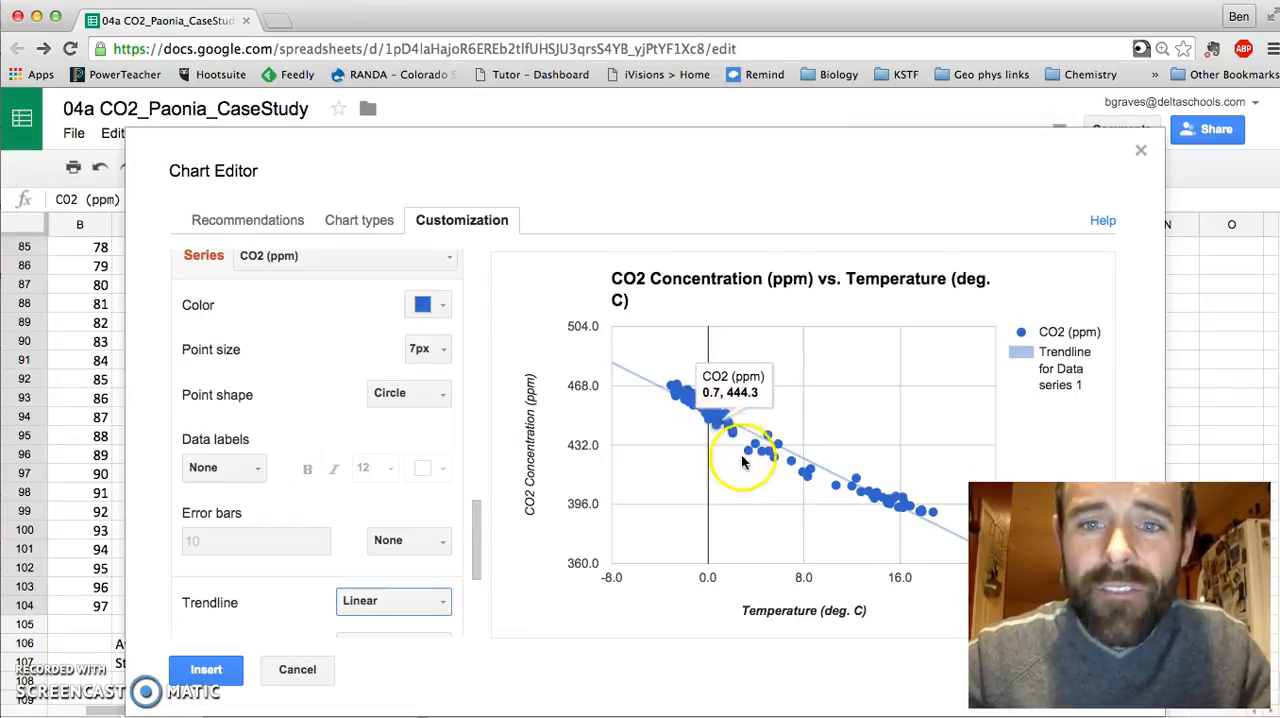
{"action": "scroll", "coordinate": [390, 595], "scroll_direction": "down", "scroll_amount": 2}
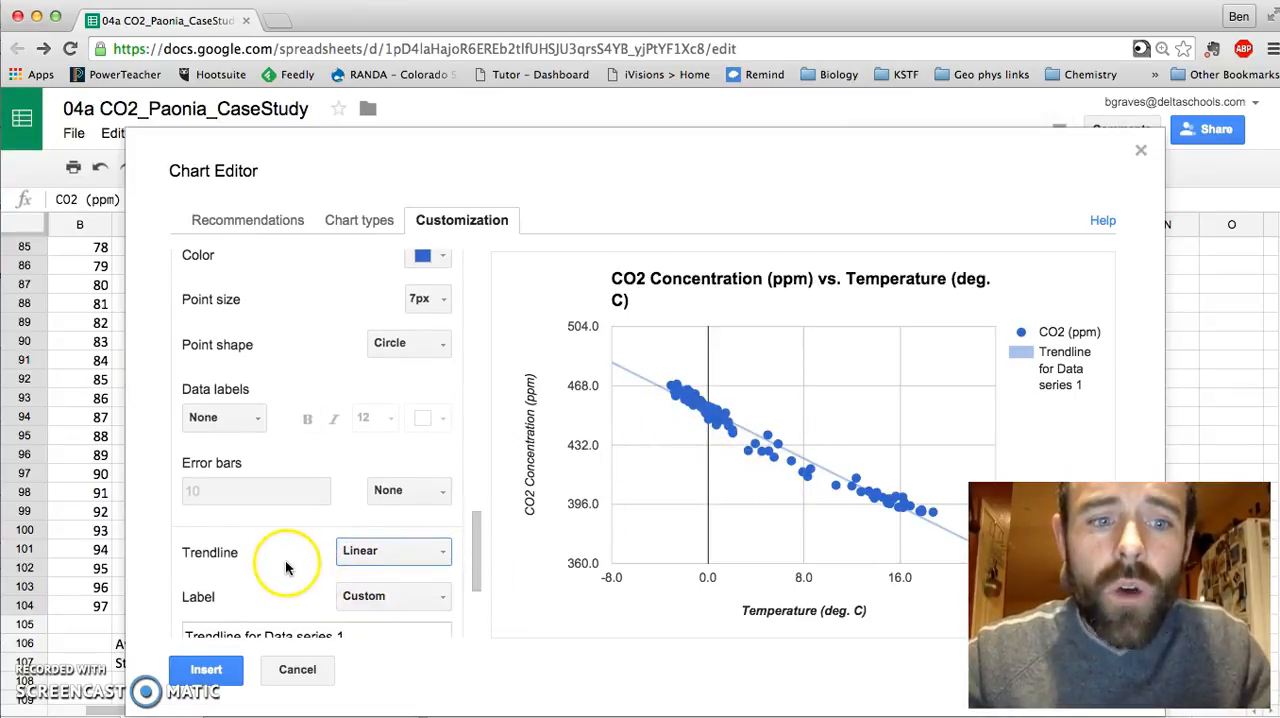
{"action": "scroll", "coordinate": [285, 560], "scroll_direction": "down", "scroll_amount": 3}
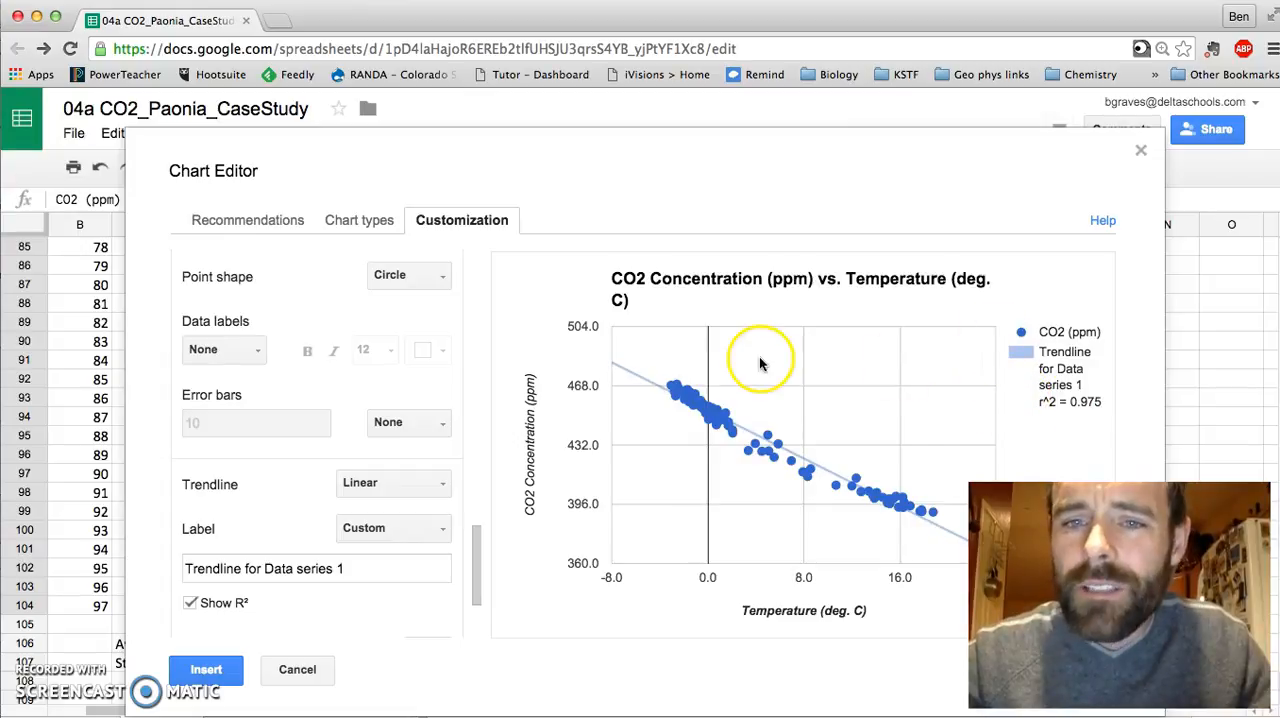
{"action": "mouse_move", "coordinate": [698, 418]}
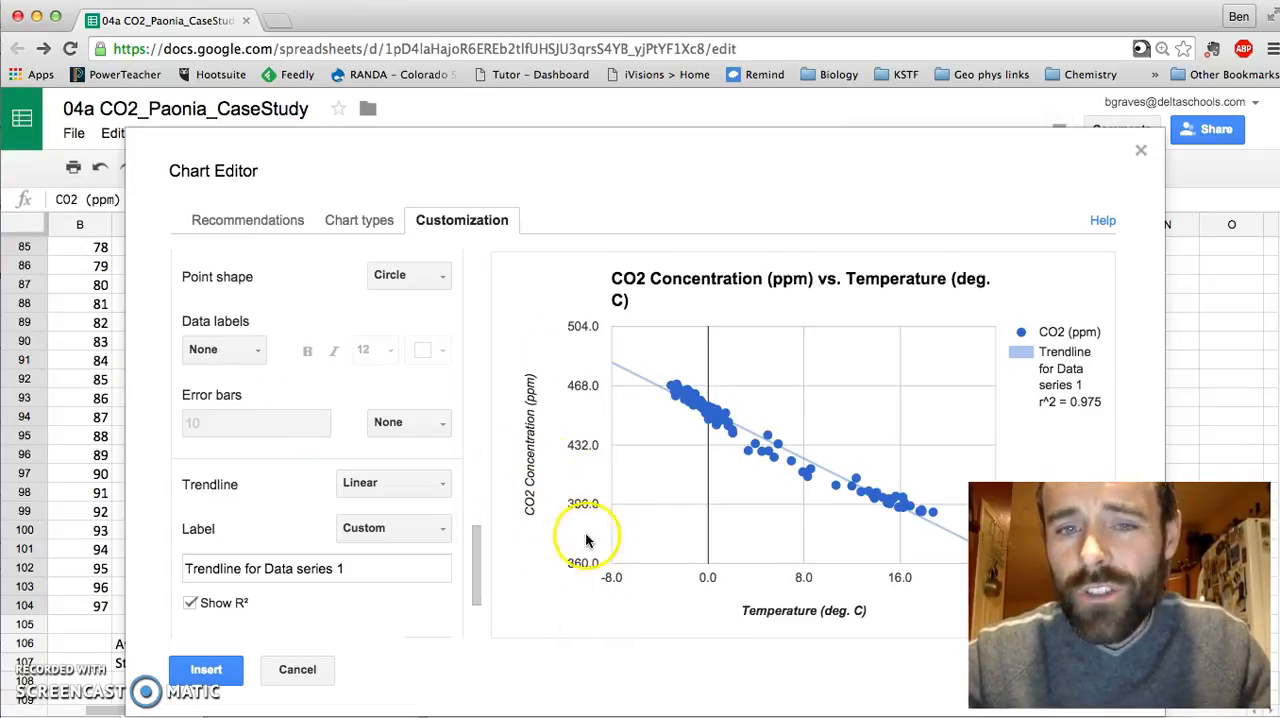
Step: Set the left vertical axis's minimum to 0 and its maximum to 500
{"action": "scroll", "coordinate": [225, 277], "scroll_direction": "up", "scroll_amount": 10}
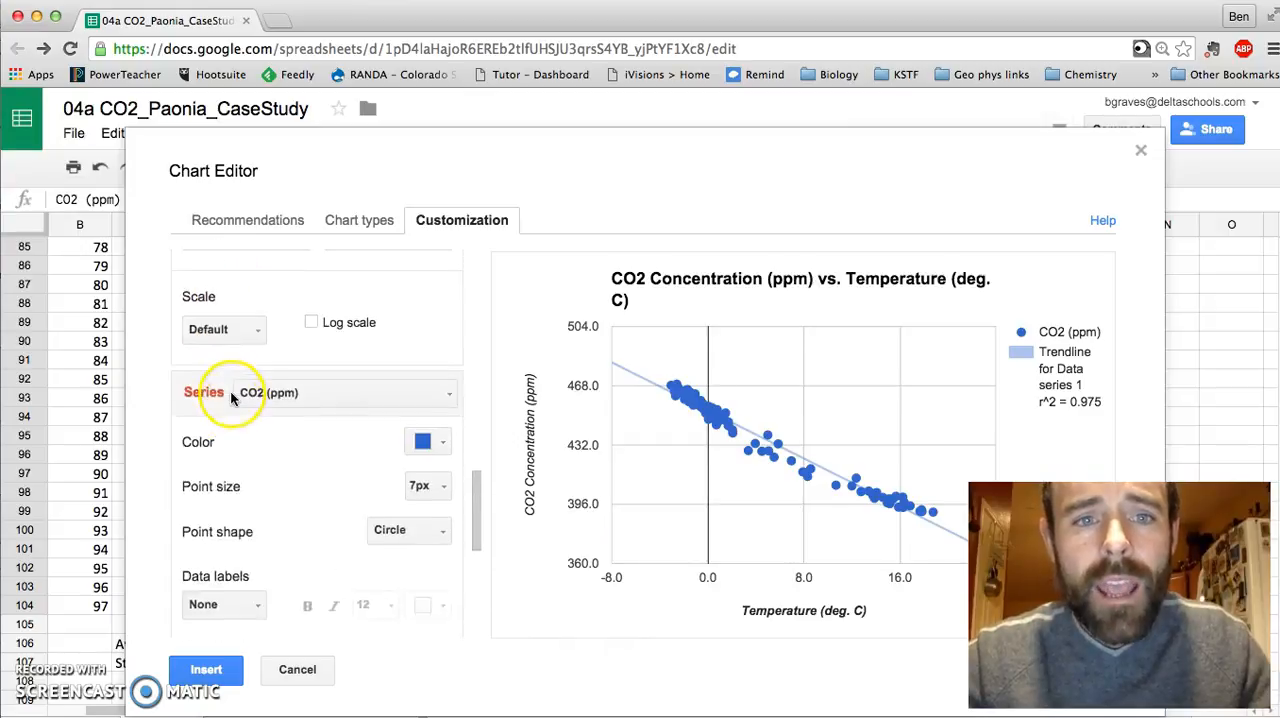
{"action": "scroll", "coordinate": [231, 398], "scroll_direction": "up", "scroll_amount": 5}
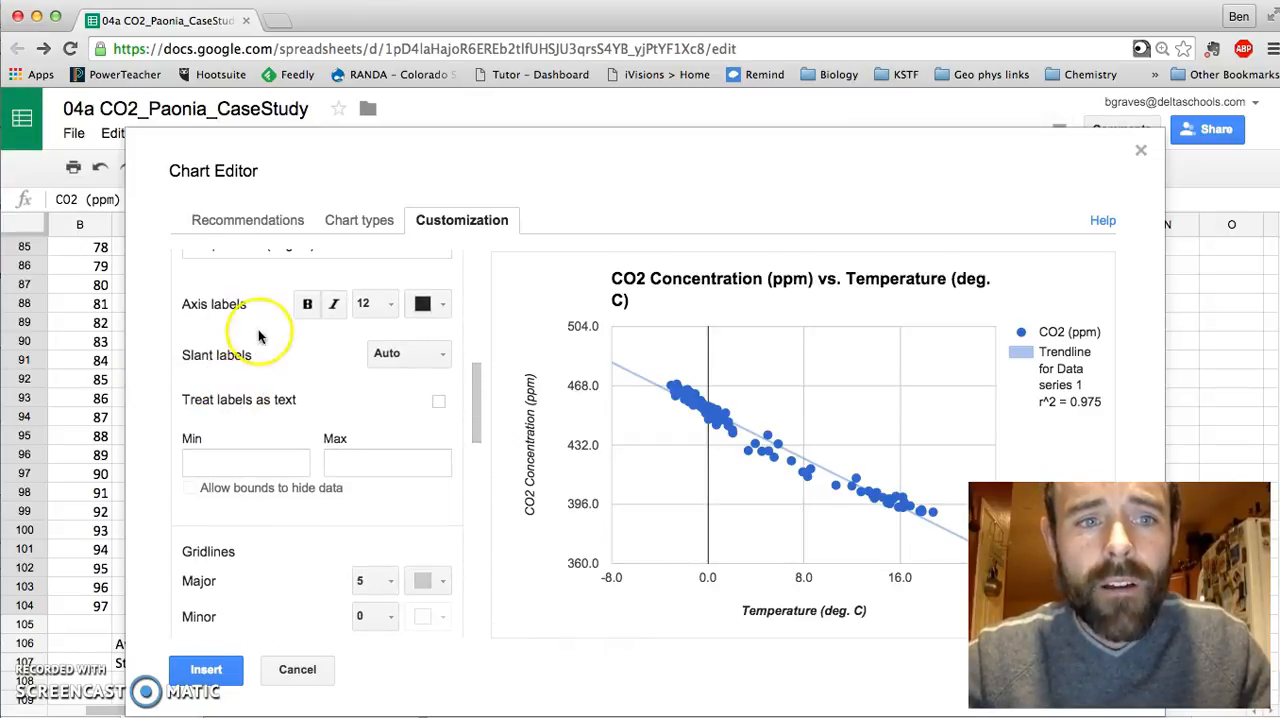
{"action": "left_click", "coordinate": [266, 270]}
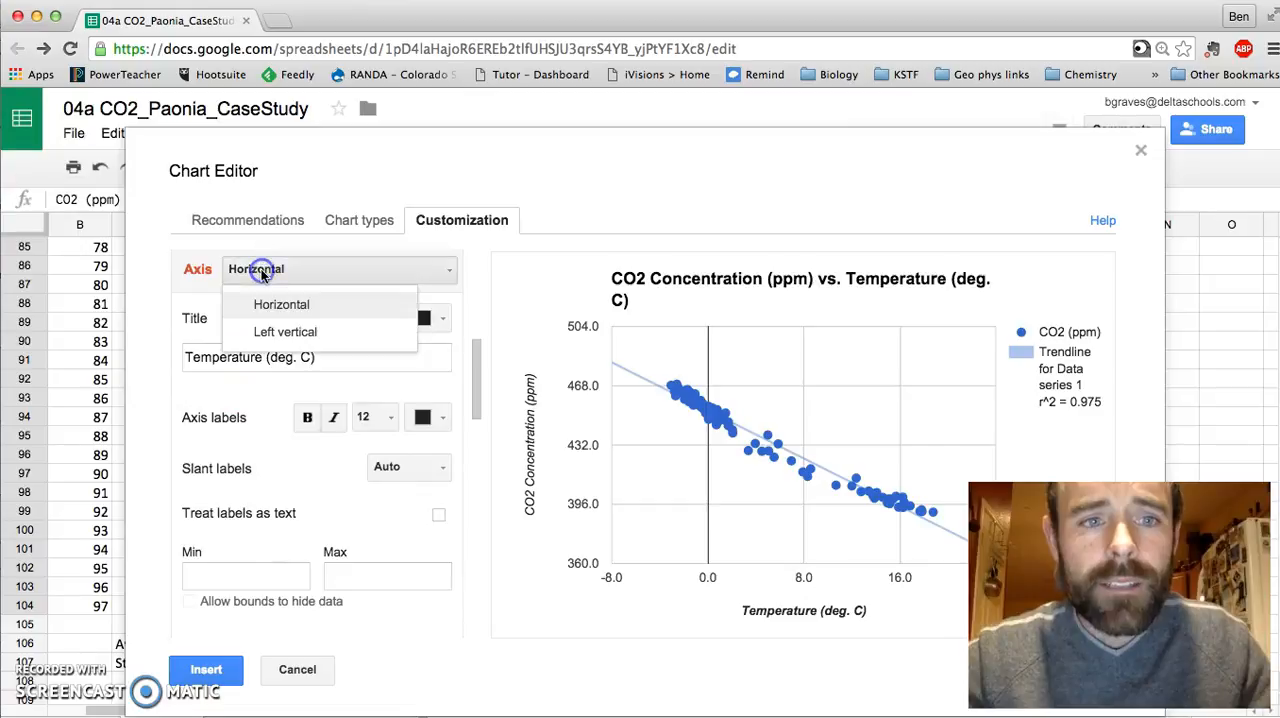
{"action": "left_click", "coordinate": [262, 331]}
{"action": "left_click", "coordinate": [210, 485]}
{"action": "type", "text": "0"}
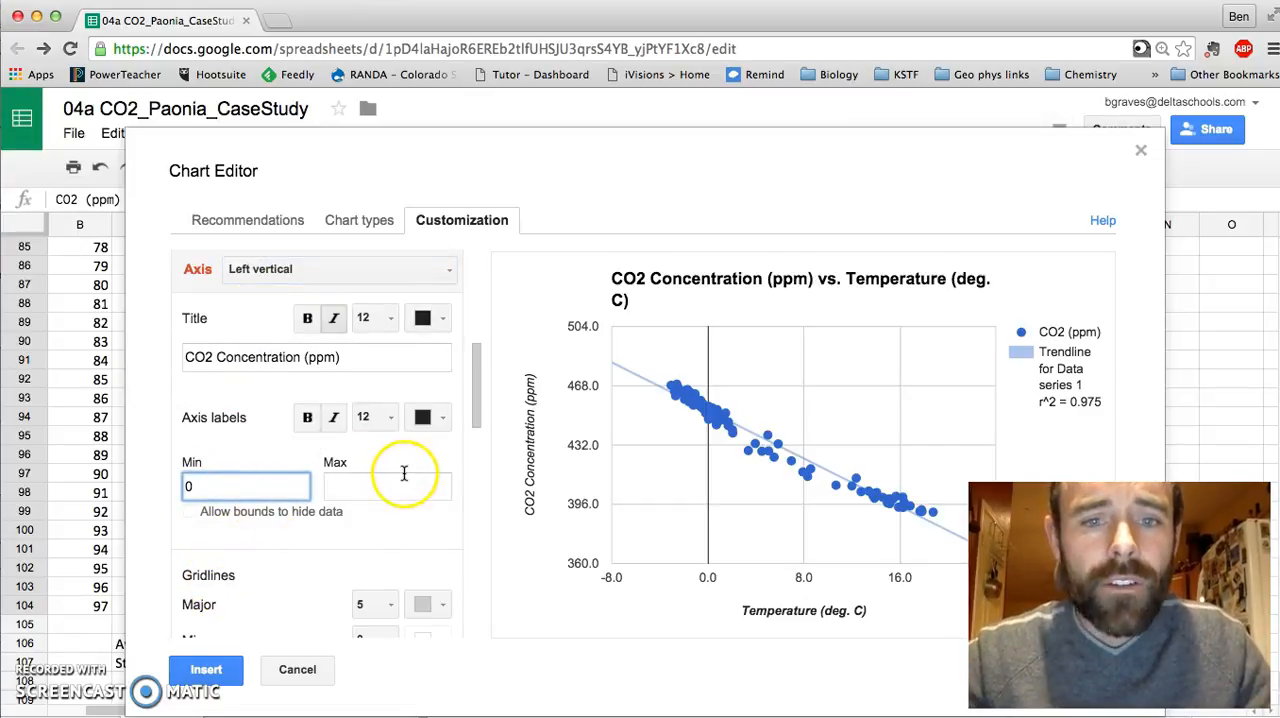
{"action": "left_click", "coordinate": [395, 487]}
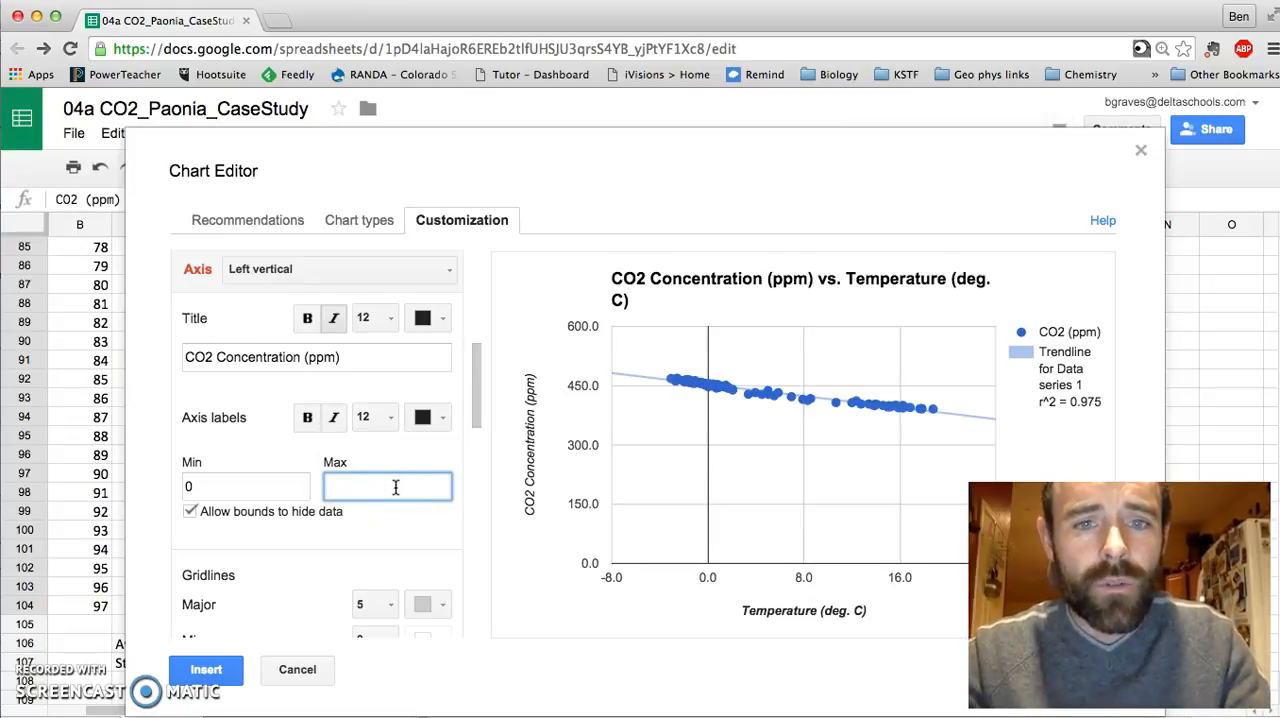
{"action": "type", "text": "500"}
{"action": "left_click", "coordinate": [447, 538]}
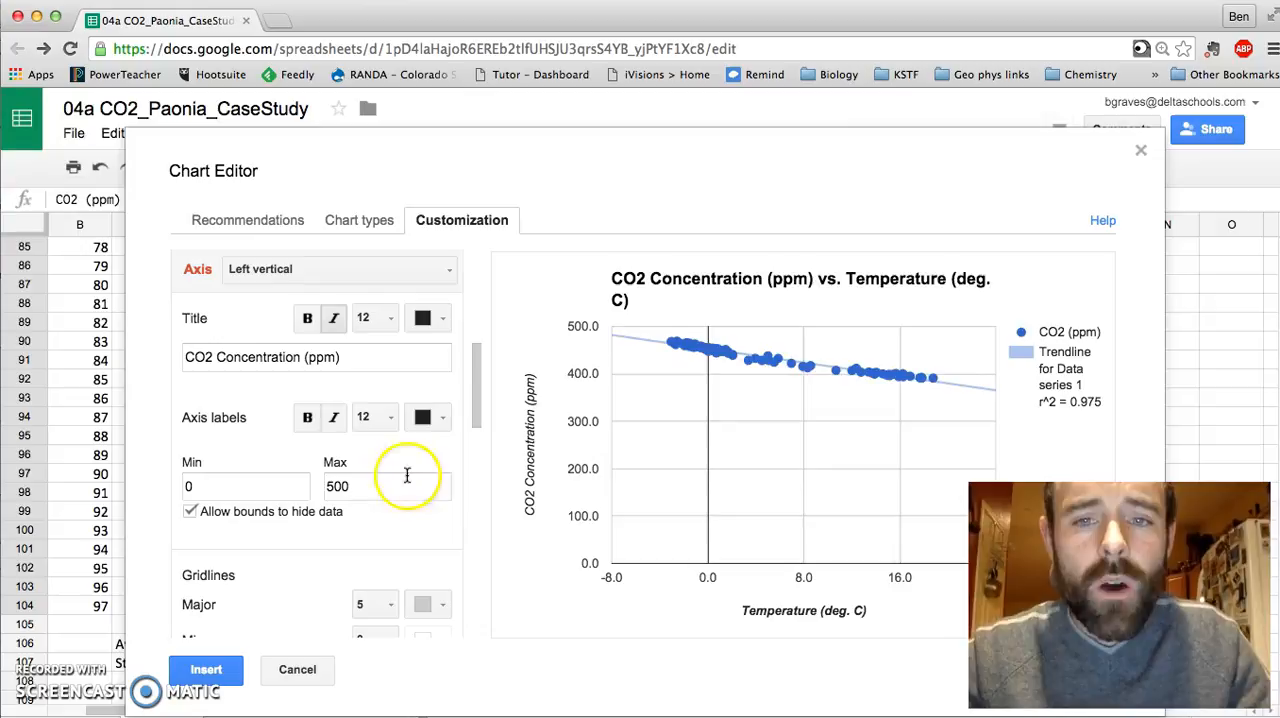
Step: Change the left vertical axis's maximum to 550
{"action": "double_click", "coordinate": [326, 486]}
{"action": "type", "text": "550"}
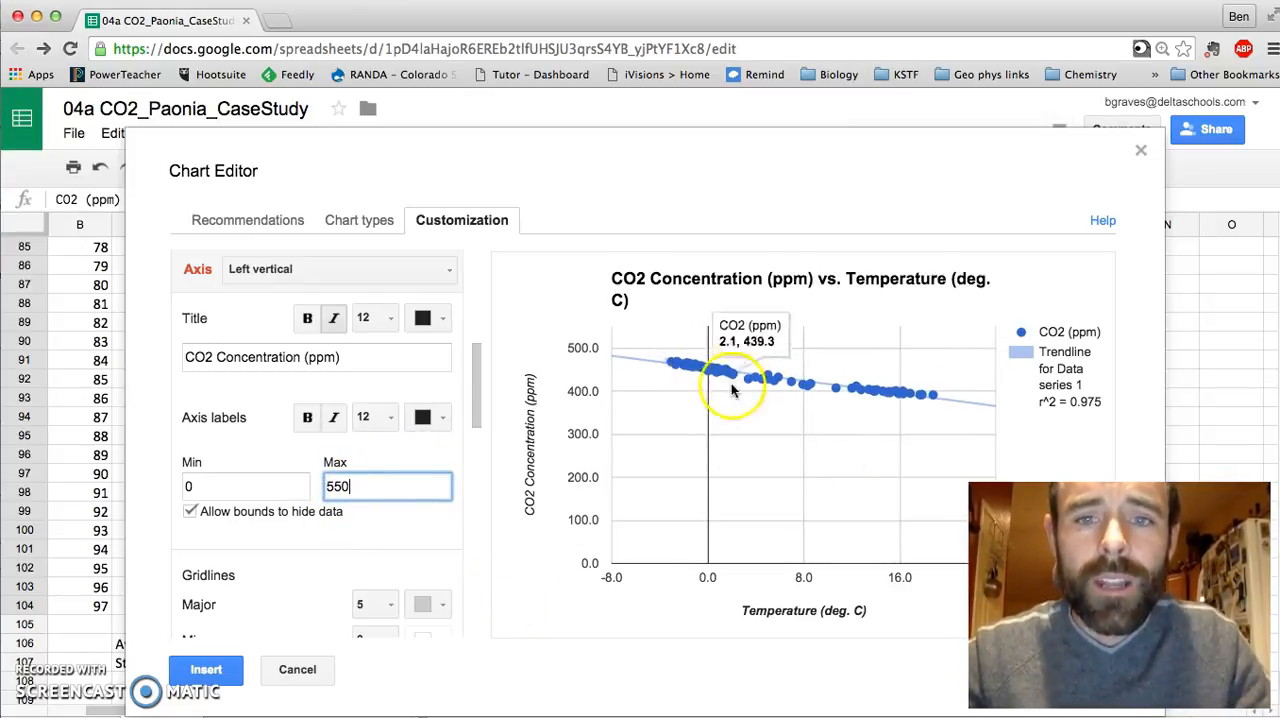
{"action": "left_click", "coordinate": [395, 525]}
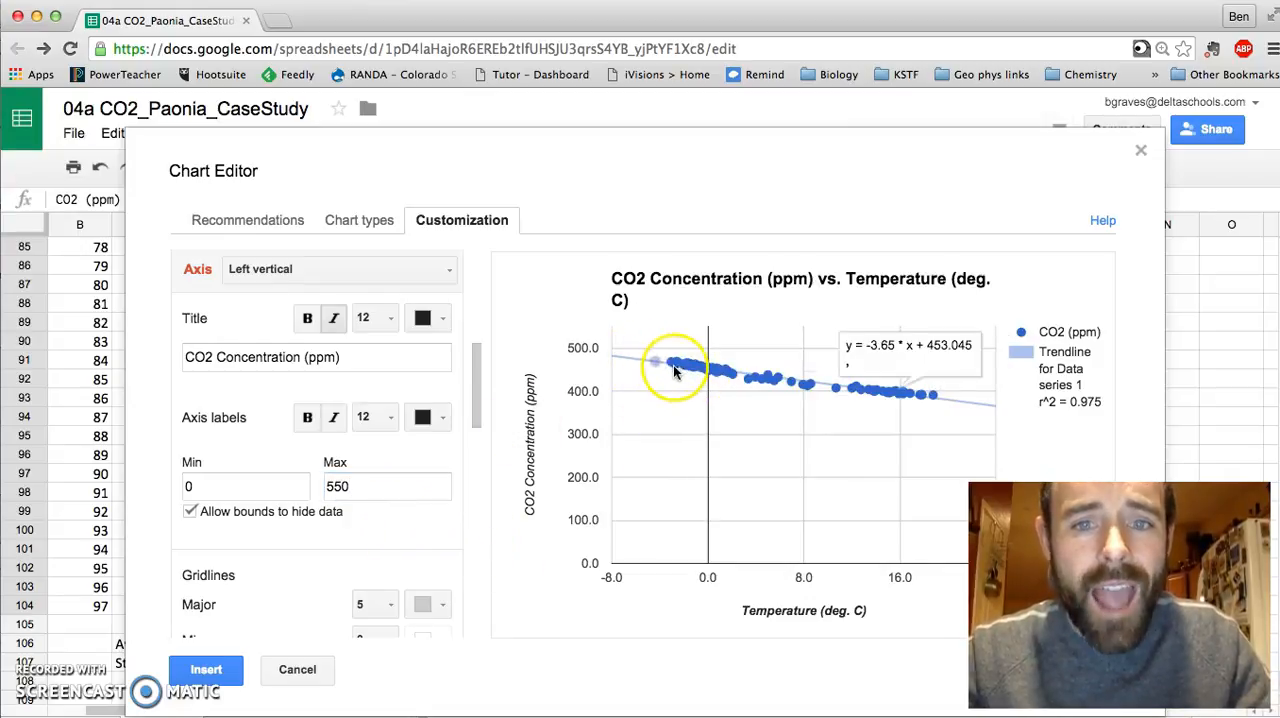
Step: Examine individual data points along the trendline and review the chart's title and axis settings
{"action": "mouse_move", "coordinate": [672, 367]}
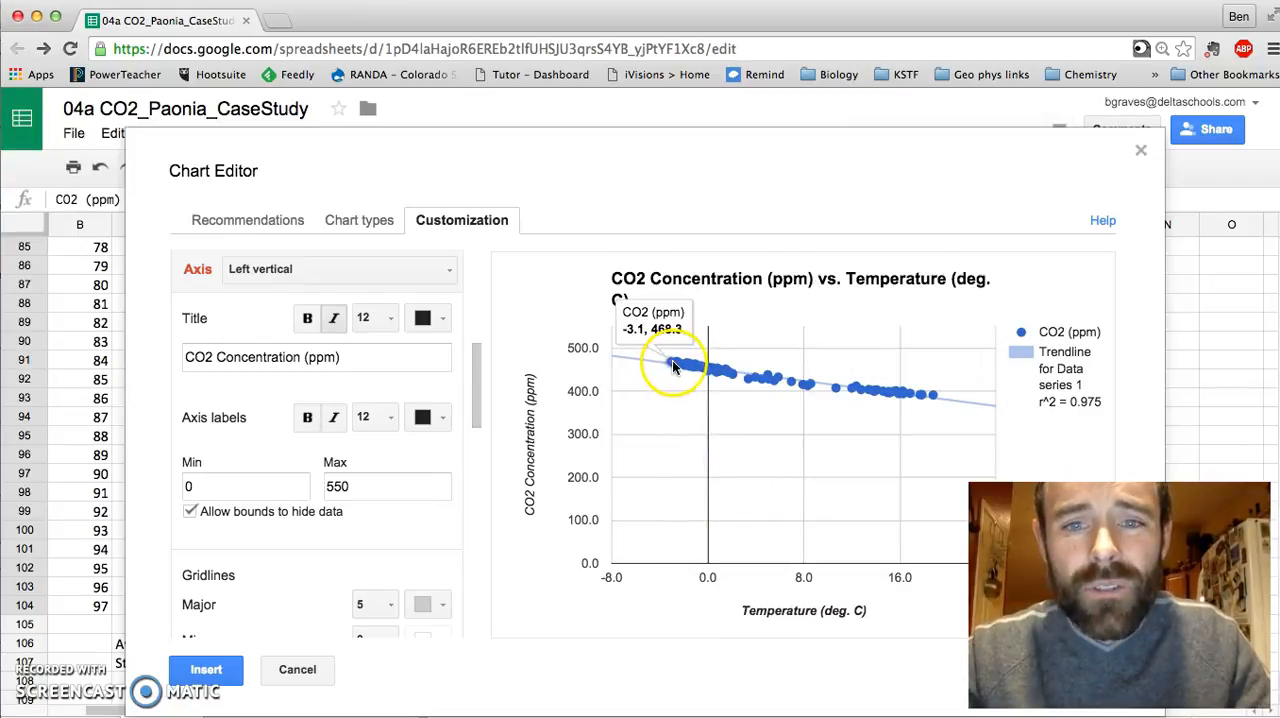
{"action": "mouse_move", "coordinate": [717, 376]}
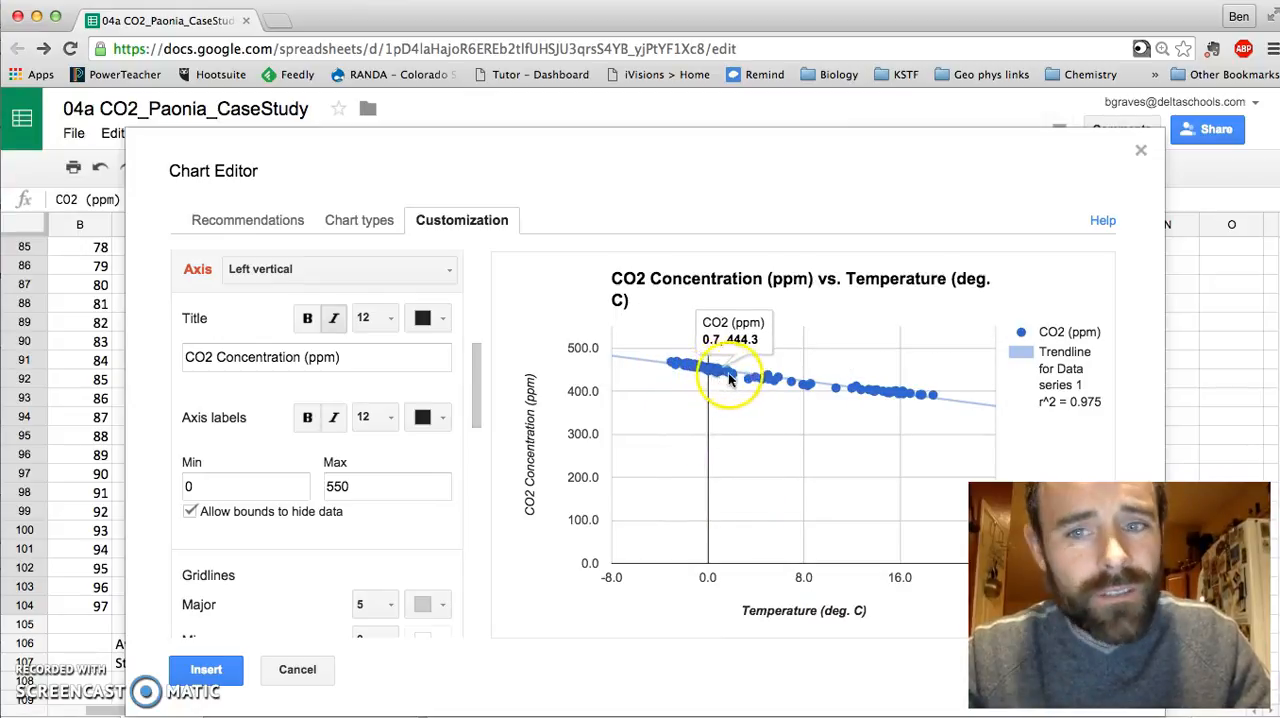
{"action": "mouse_move", "coordinate": [763, 386]}
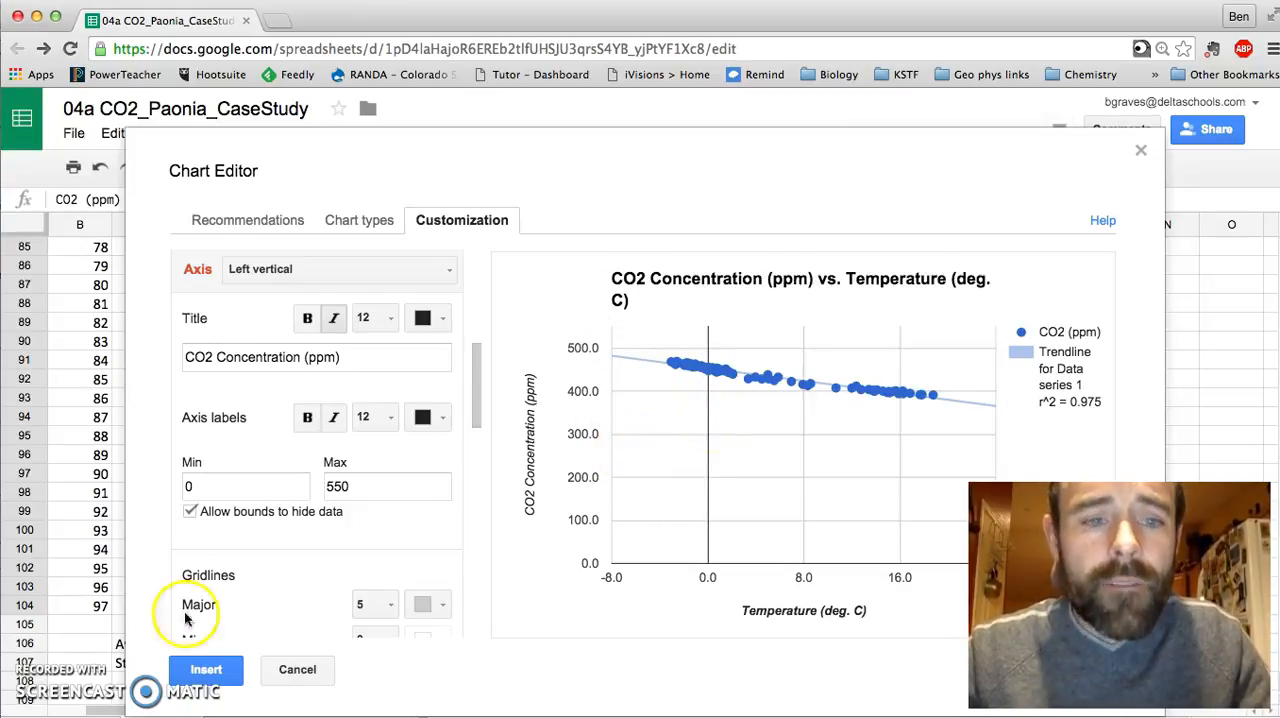
{"action": "scroll", "coordinate": [275, 573], "scroll_direction": "up", "scroll_amount": 2}
{"action": "scroll", "coordinate": [300, 480], "scroll_direction": "up", "scroll_amount": 5}
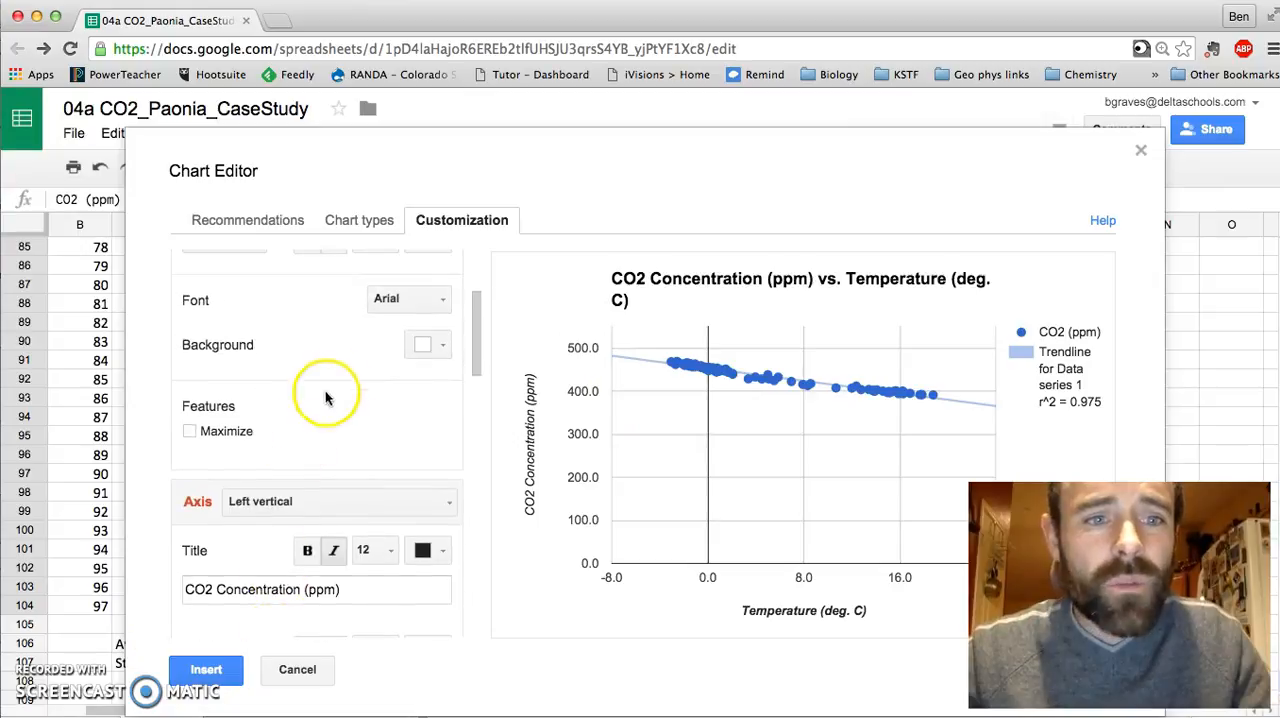
{"action": "scroll", "coordinate": [277, 320], "scroll_direction": "up", "scroll_amount": 1}
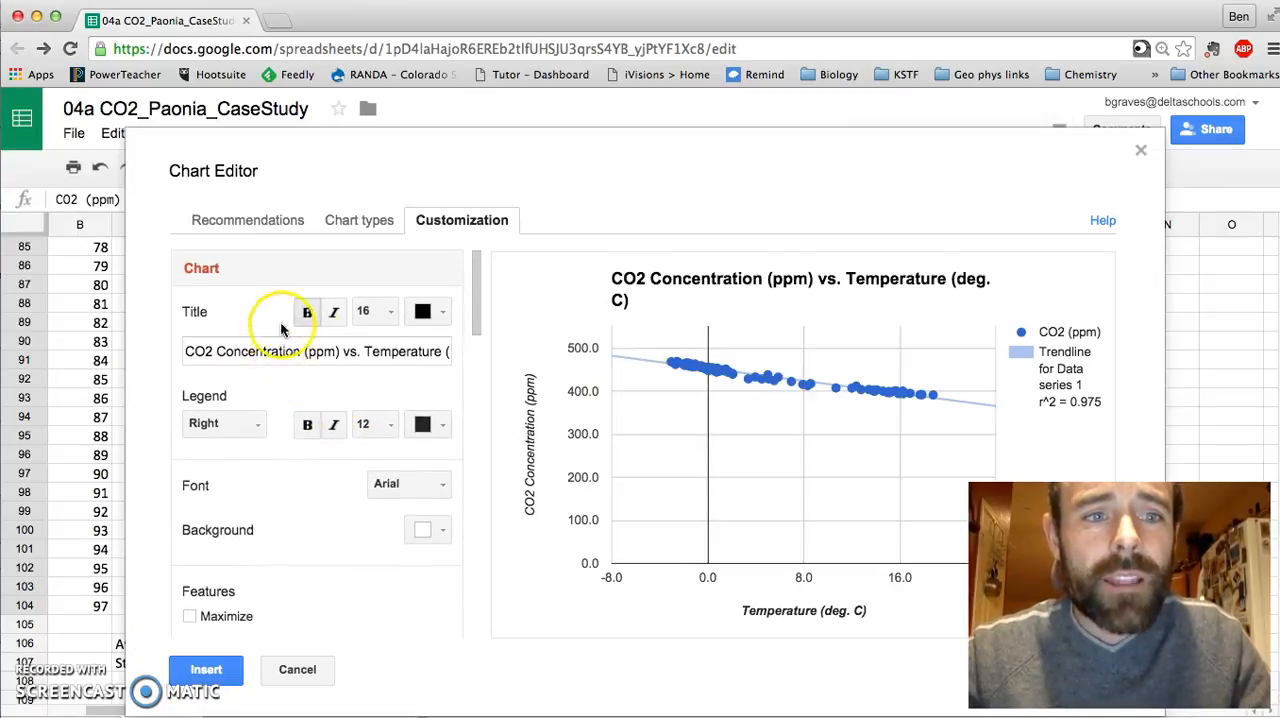
{"action": "scroll", "coordinate": [300, 449], "scroll_direction": "down", "scroll_amount": 6}
{"action": "scroll", "coordinate": [297, 457], "scroll_direction": "down", "scroll_amount": 4}
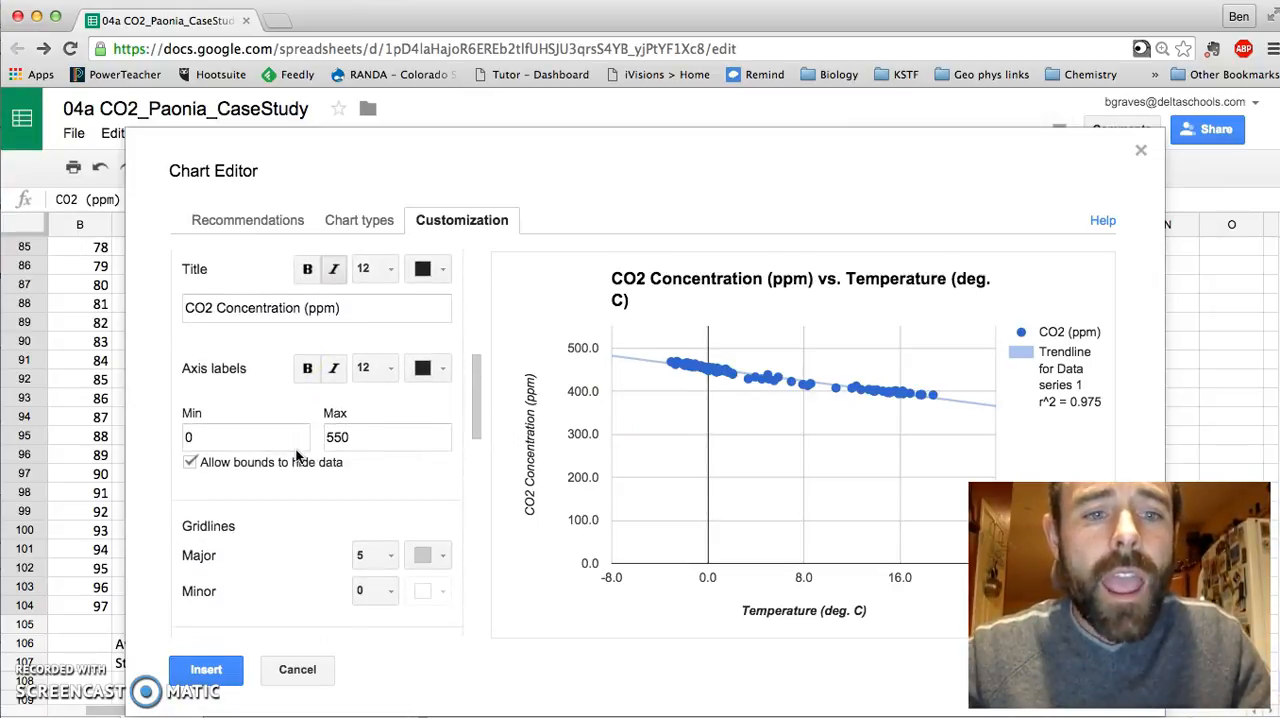
Step: Insert the customized CO2 concentration versus temperature scatter chart into the spreadsheet and locate it beside the January data
{"action": "left_click", "coordinate": [214, 677]}
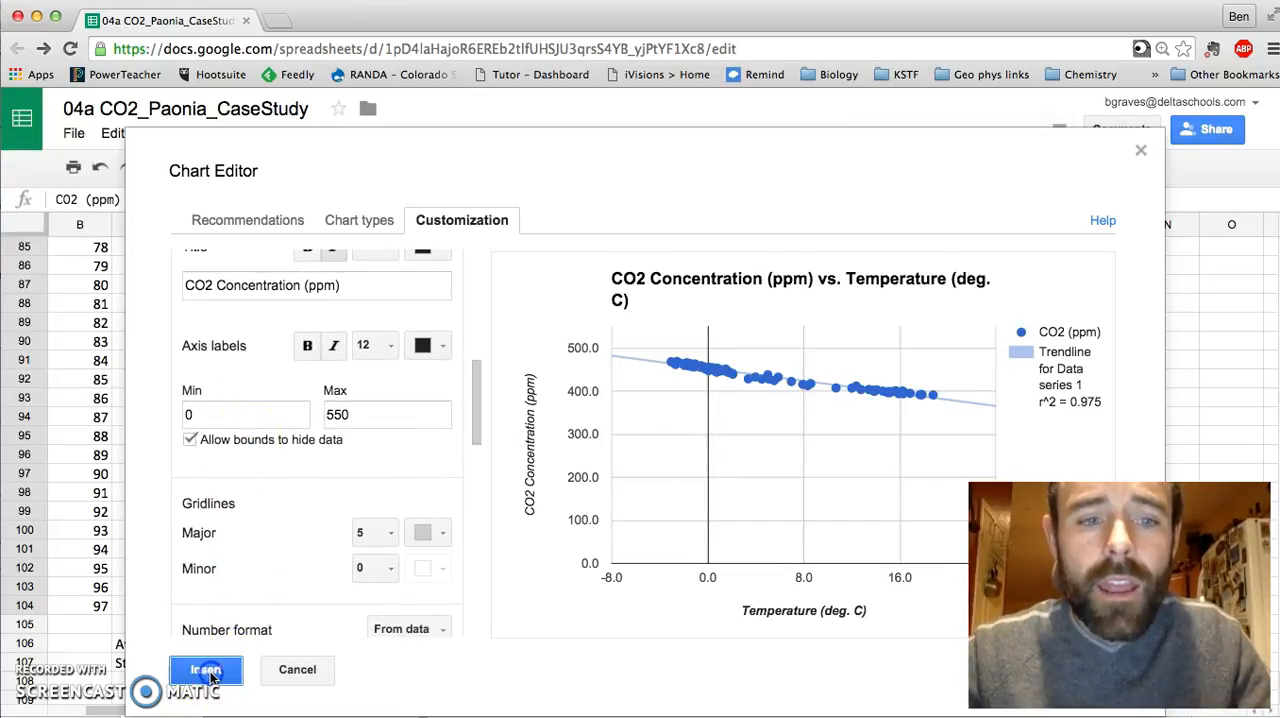
{"action": "left_click", "coordinate": [511, 586]}
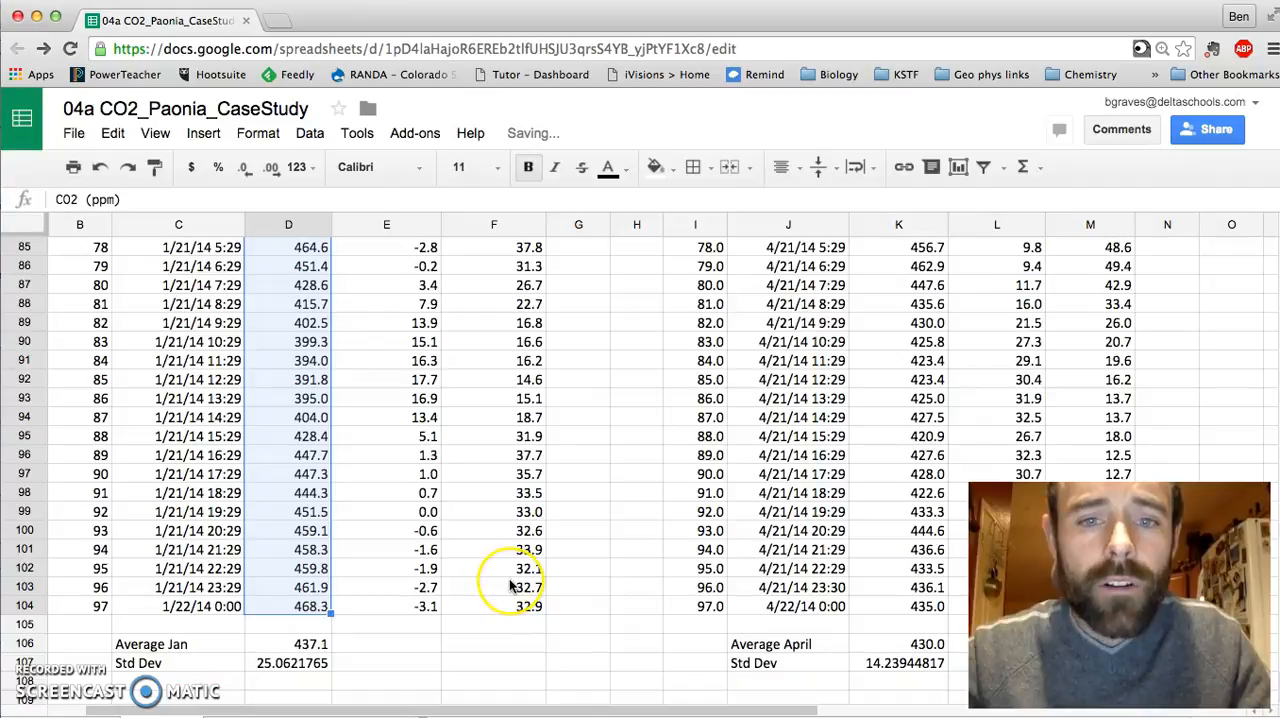
{"action": "scroll", "coordinate": [509, 586], "scroll_direction": "down", "scroll_amount": 1}
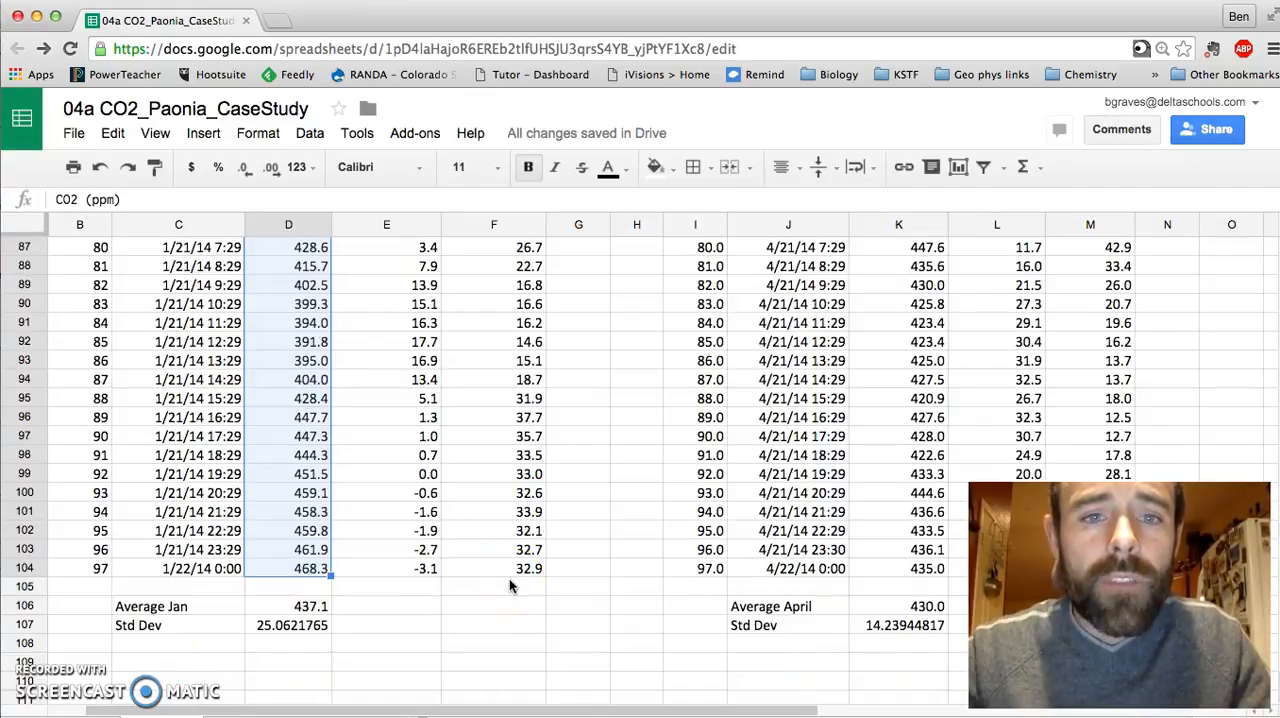
{"action": "scroll", "coordinate": [509, 578], "scroll_direction": "up", "scroll_amount": 20}
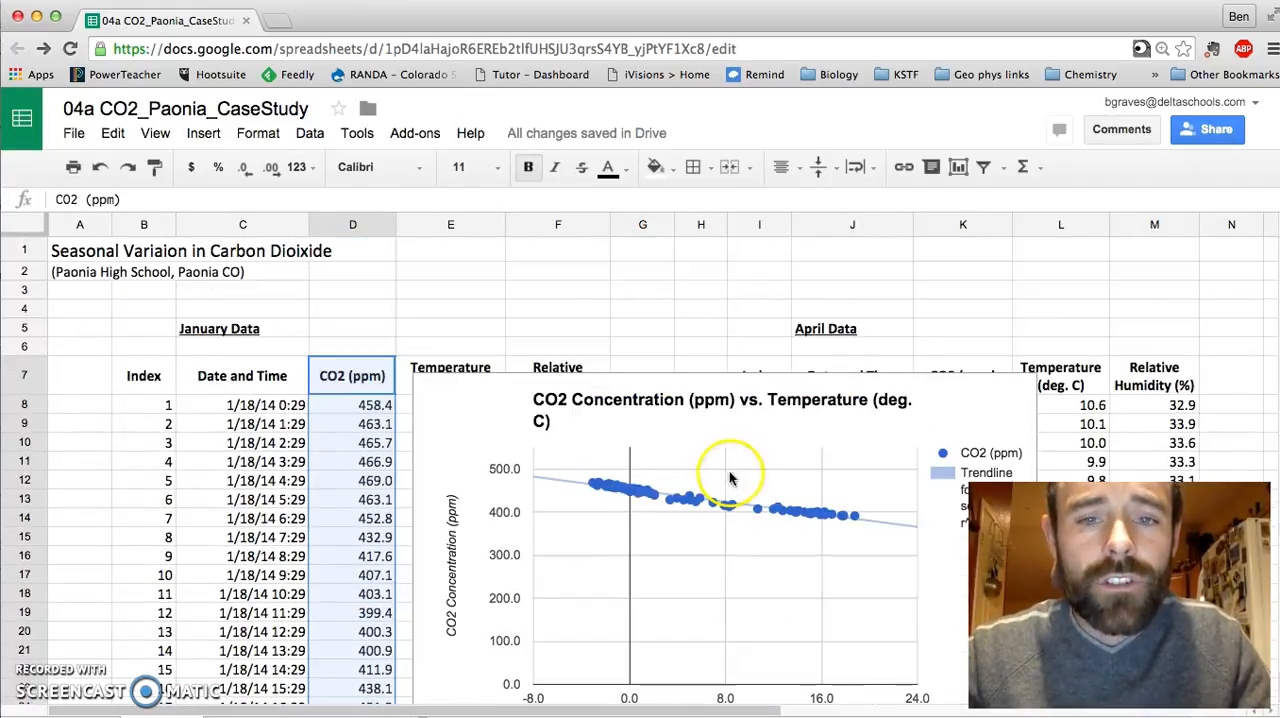
Step: Copy the CO2 Concentration (ppm) vs. Temperature (deg. C) chart from its chart options
{"action": "left_click", "coordinate": [957, 388]}
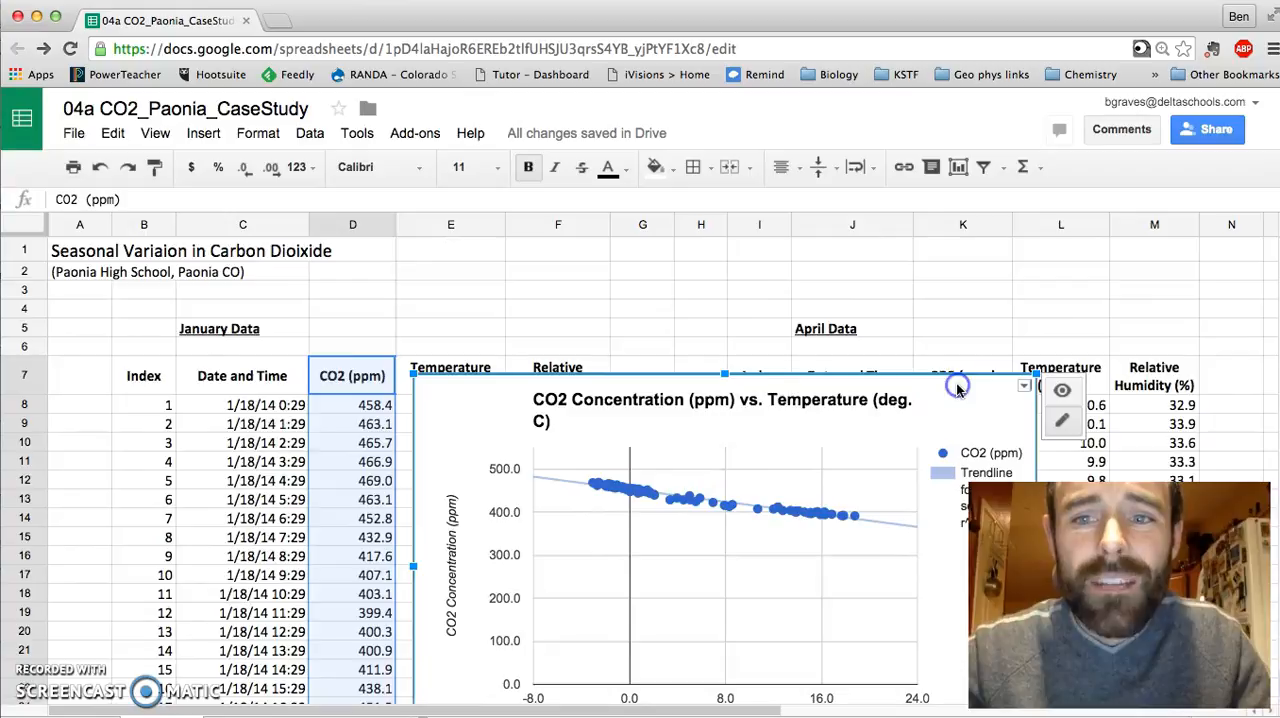
{"action": "left_click", "coordinate": [1025, 389]}
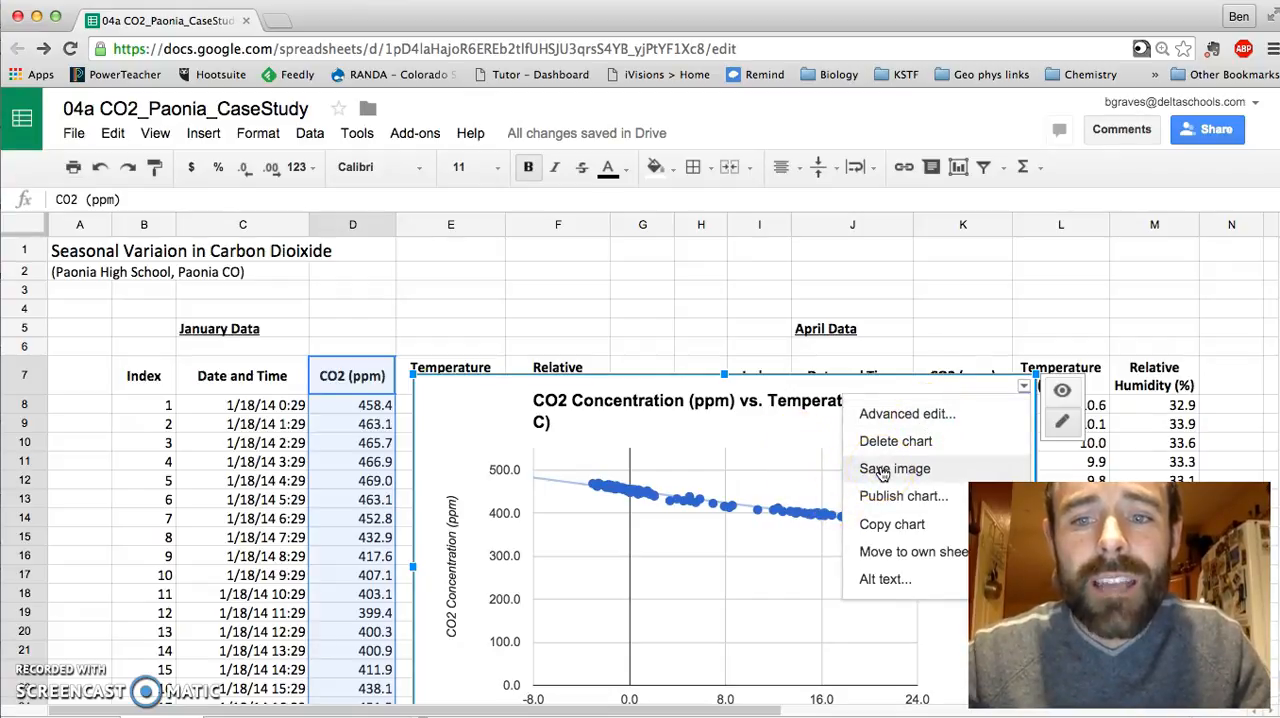
{"action": "left_click", "coordinate": [880, 530]}
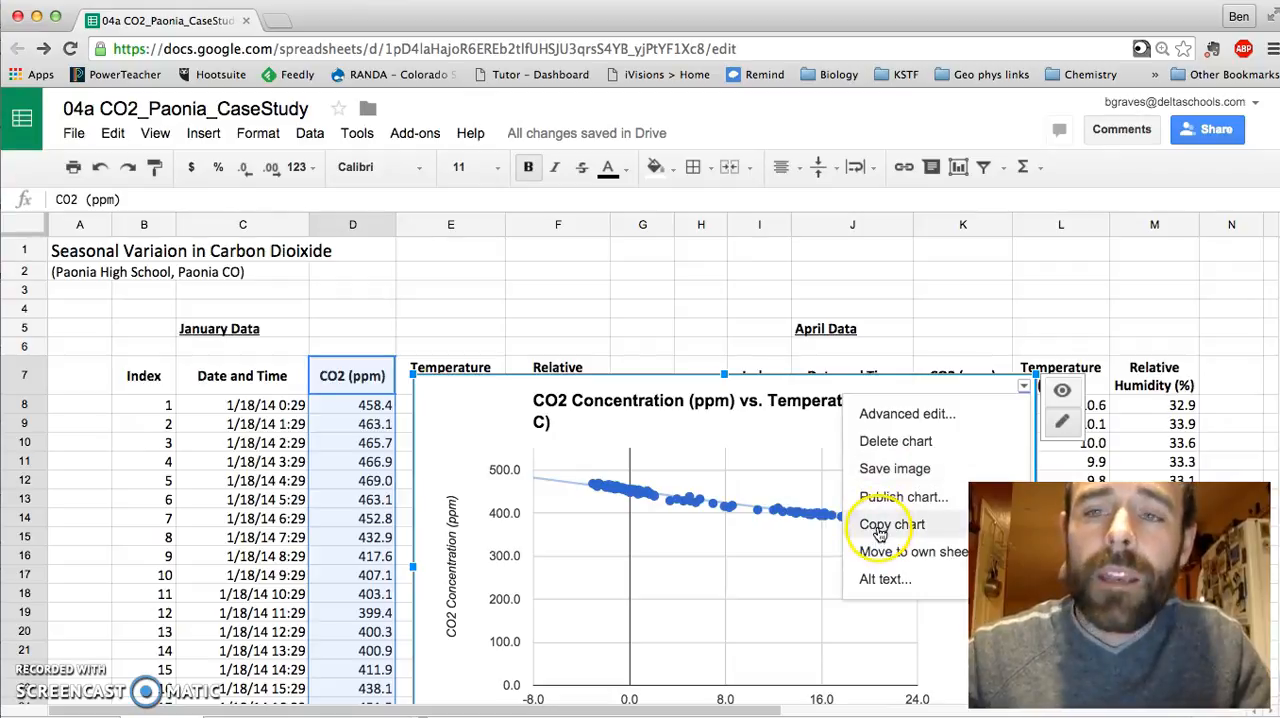